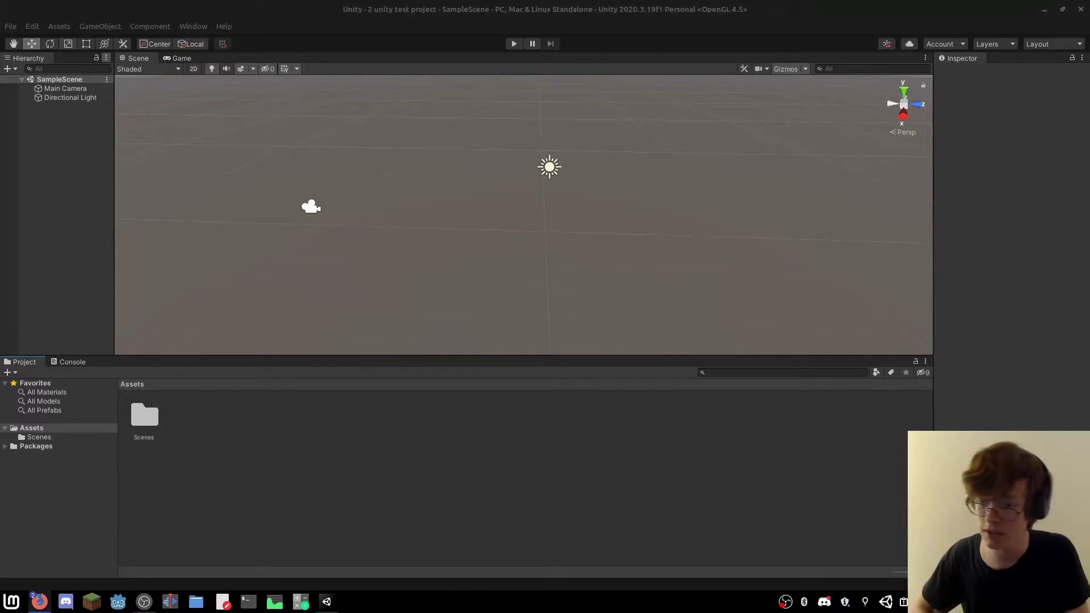
Switch to Firefox showing the YouTube tutorial 'How to make a Video Game in Unity - BASICS (E01)'.
{"action": "key", "text": "alt+Tab"}
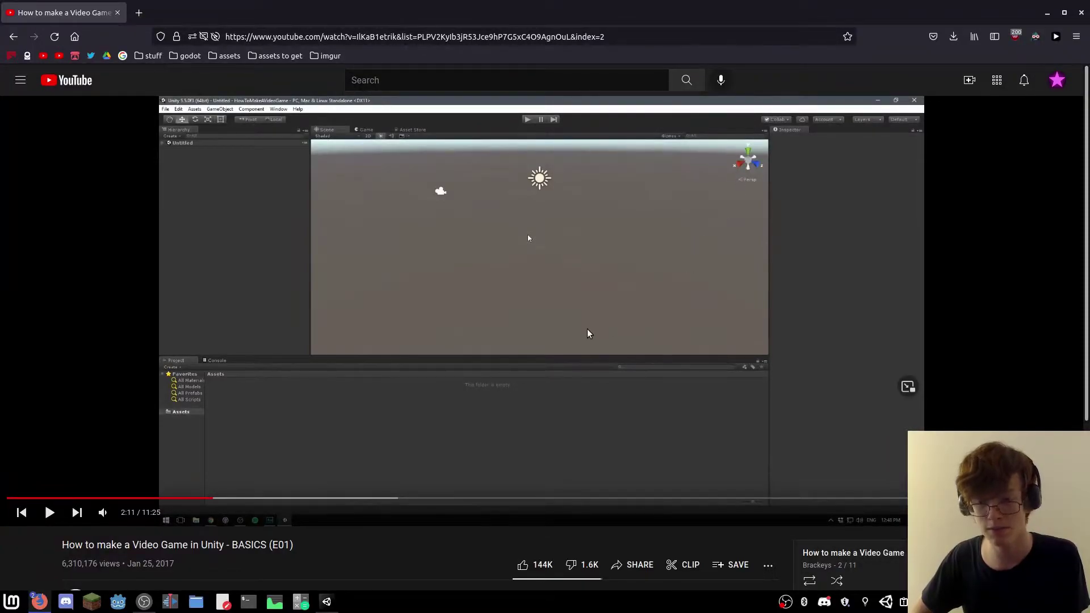
Shrink the Firefox tutorial window and return to the Unity editor.
{"action": "left_click_drag", "start_coordinate": [588, 334], "coordinate": [1089, 412], "text": "alt"}
{"action": "key", "text": "alt+Tab"}
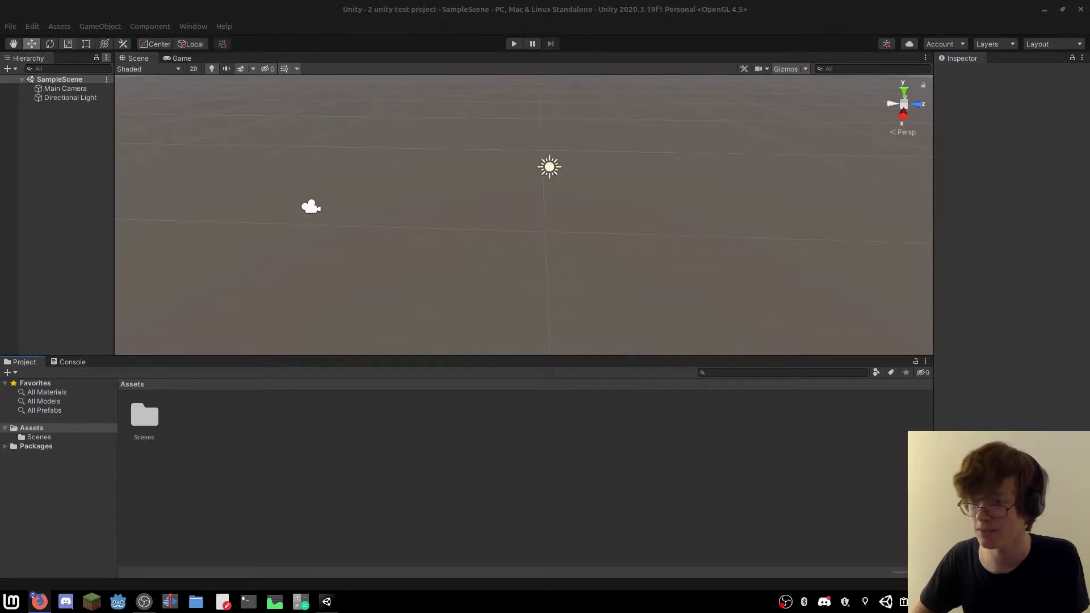
Resume the tutorial video, then orbit and pan around the empty Scene view.
{"action": "key", "text": "alt+Tab"}
{"action": "left_click", "coordinate": [512, 251]}
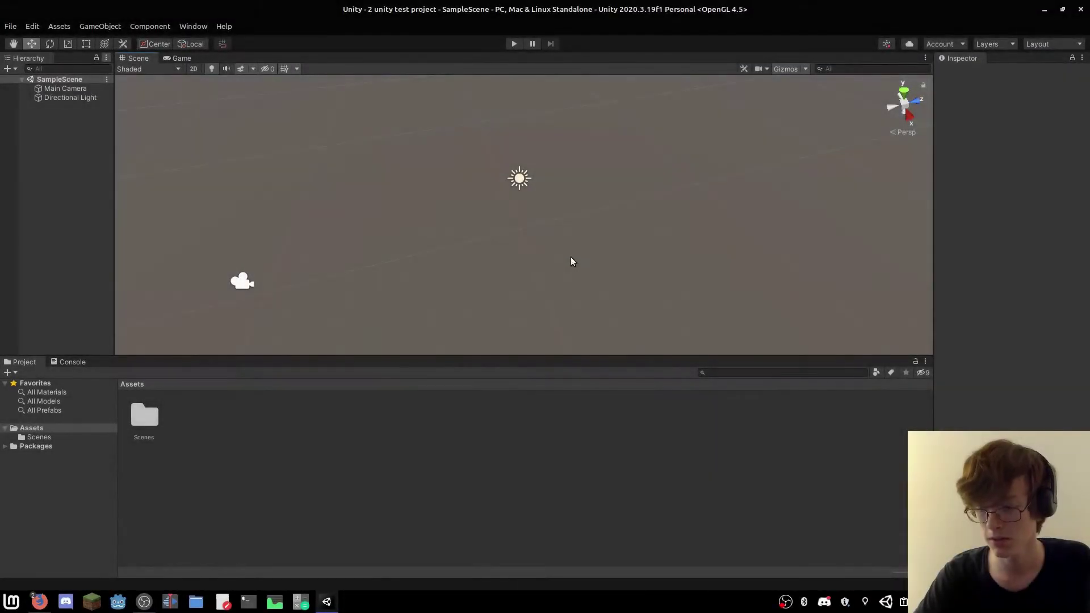
{"action": "left_click_drag", "start_coordinate": [527, 241], "coordinate": [540, 221], "text": "alt"}
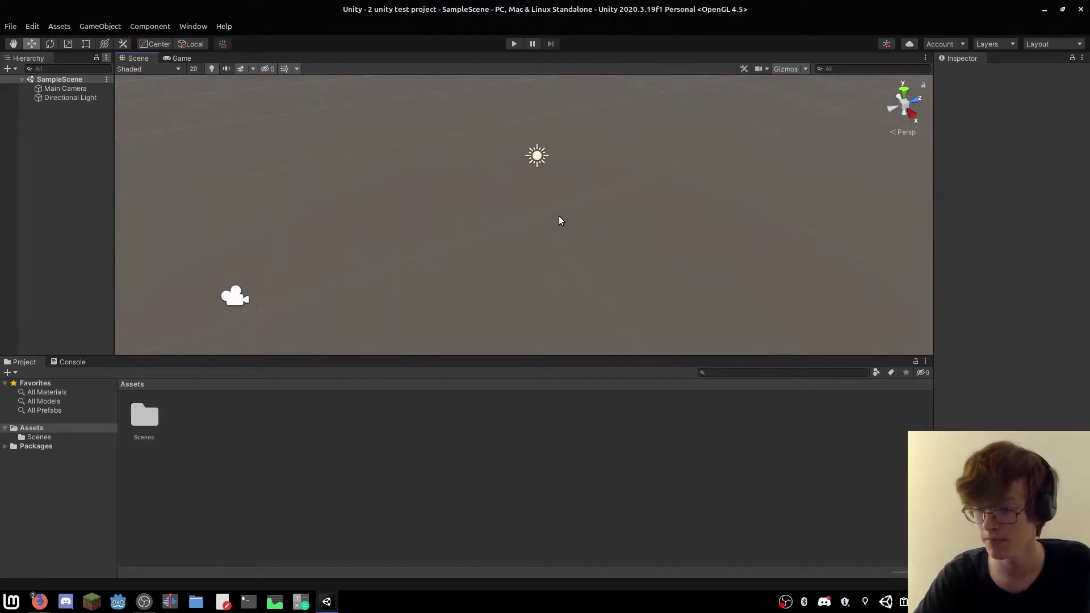
{"action": "middle_click_drag", "start_coordinate": [530, 187], "coordinate": [547, 228]}
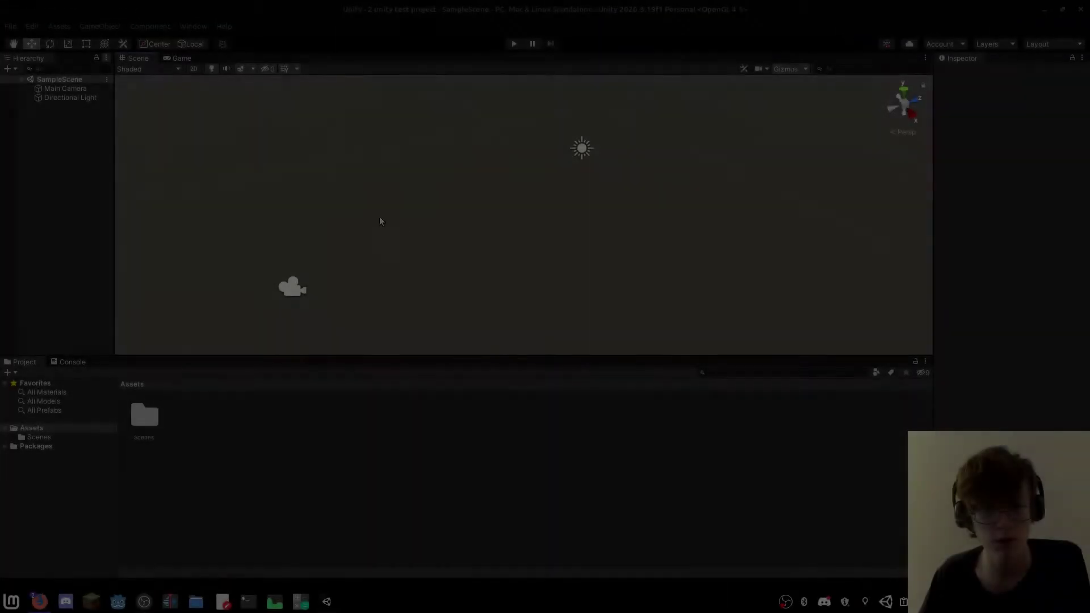
Add a 3D cube to the Hierarchy and reset its Transform to the origin.
{"action": "right_click", "coordinate": [48, 133]}
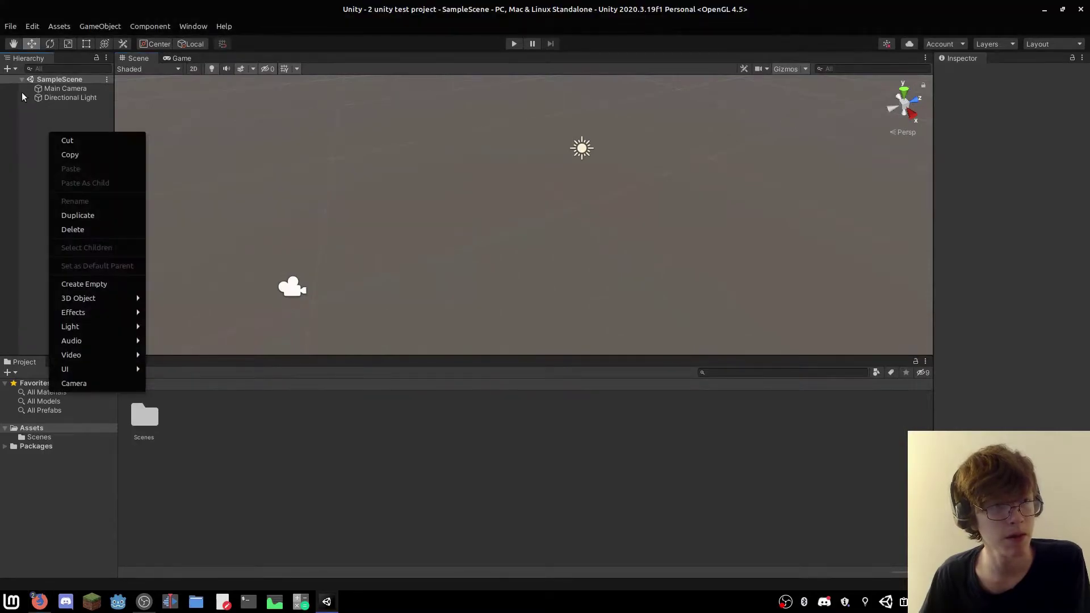
{"action": "mouse_move", "coordinate": [80, 300]}
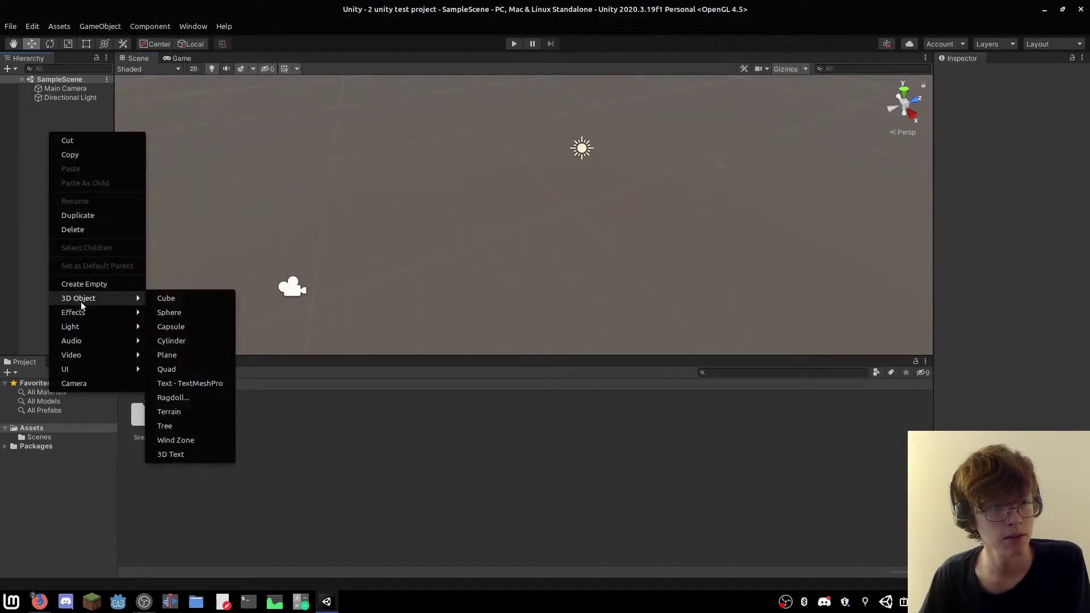
{"action": "left_click", "coordinate": [173, 298]}
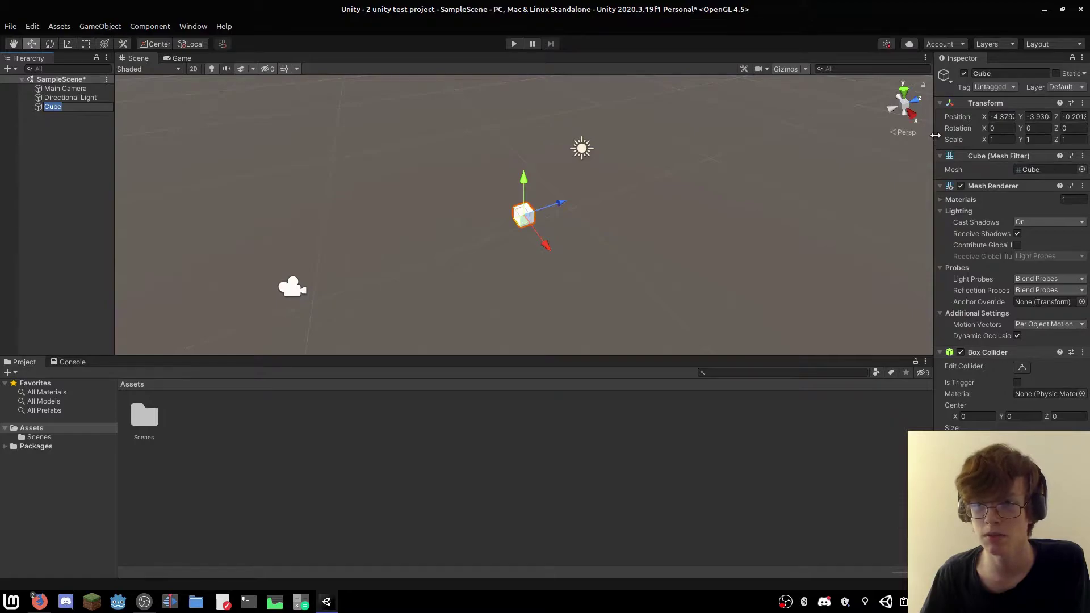
{"action": "left_click_drag", "start_coordinate": [935, 135], "coordinate": [863, 131]}
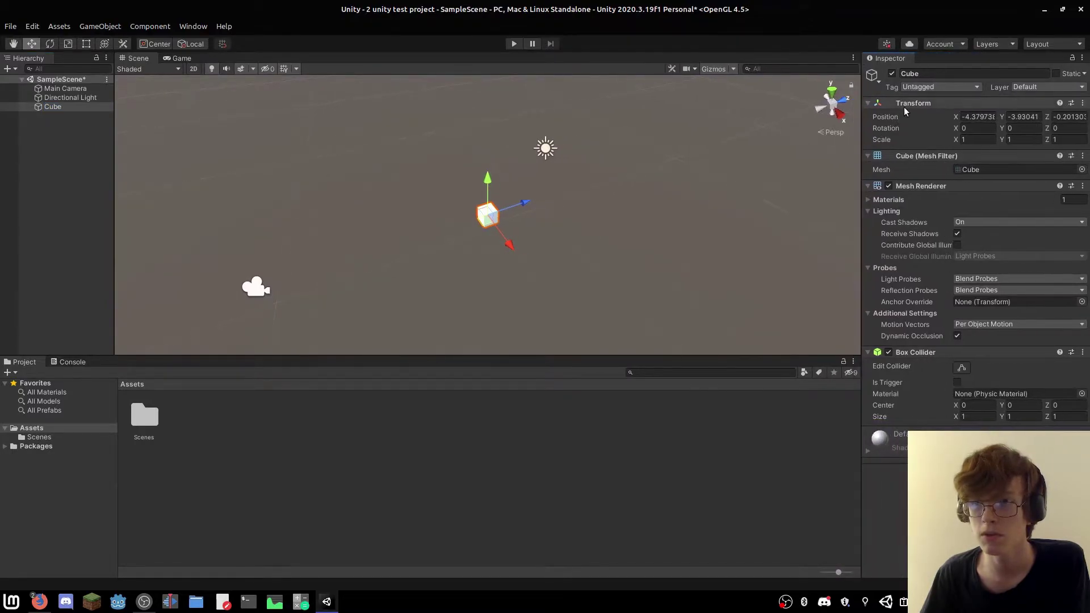
{"action": "right_click", "coordinate": [909, 103]}
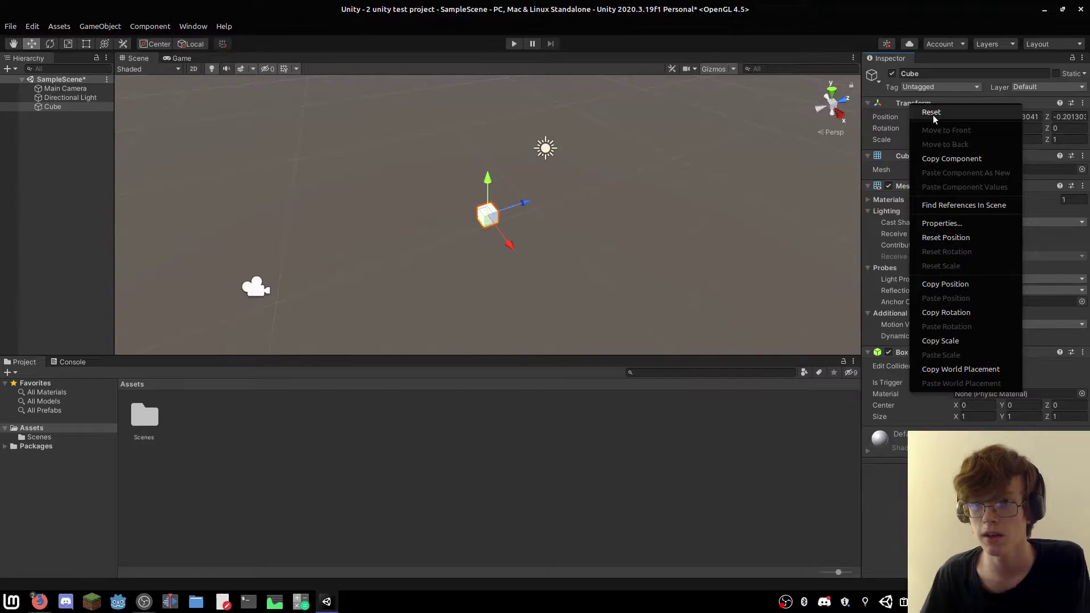
{"action": "left_click", "coordinate": [932, 113]}
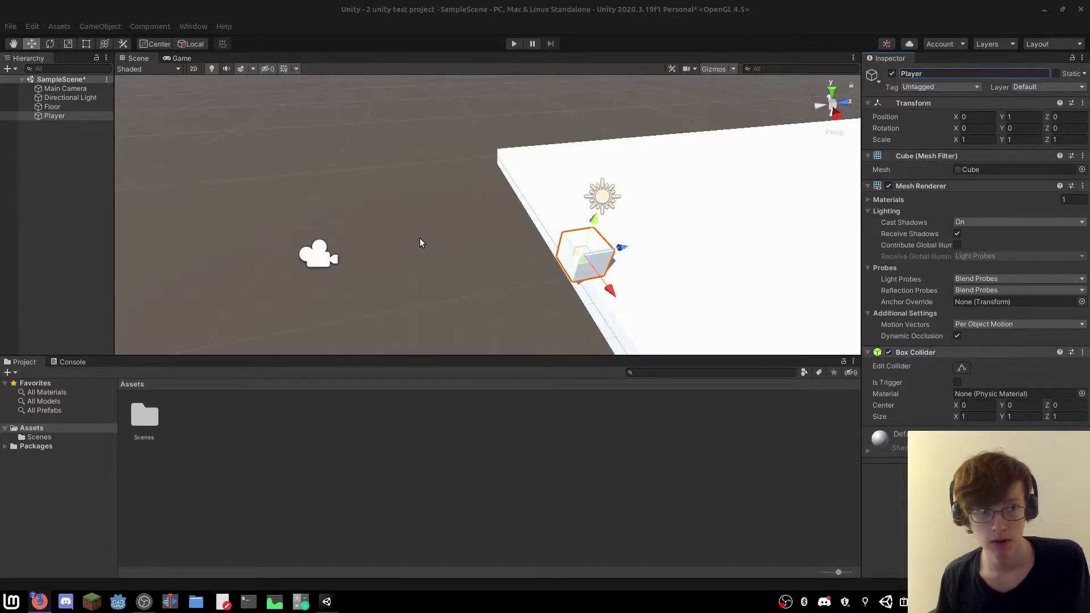
{"action": "scroll", "coordinate": [646, 193], "scroll_direction": "down", "scroll_amount": 3}
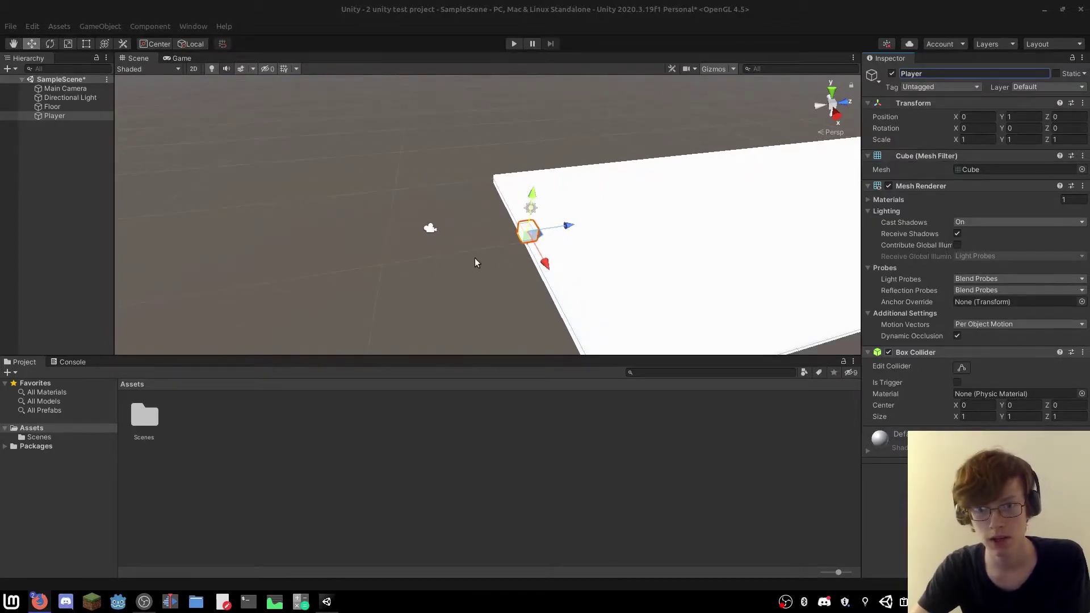
{"action": "left_click", "coordinate": [481, 271]}
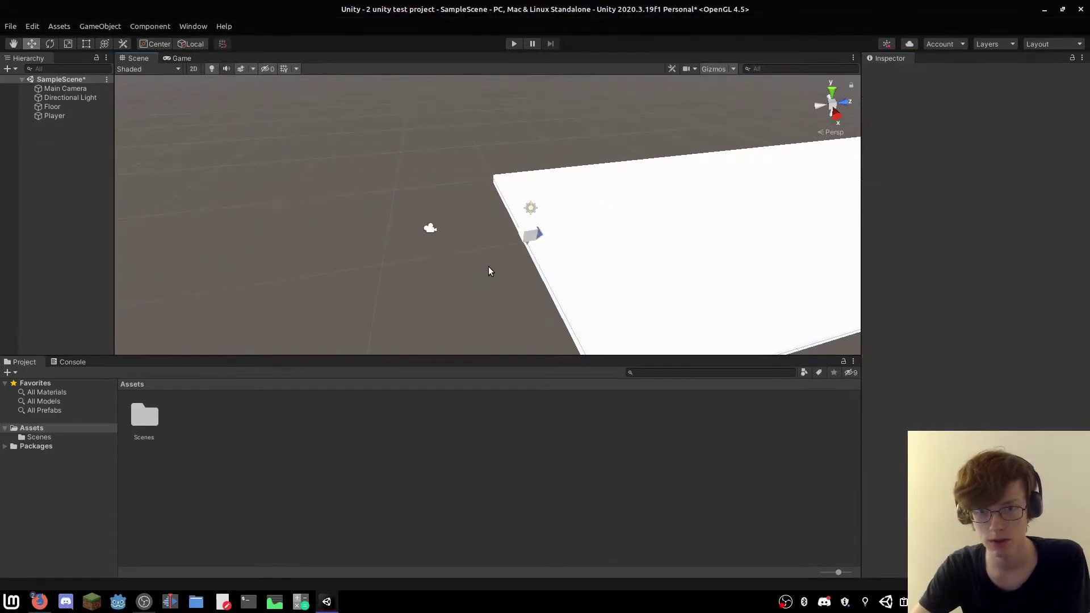
{"action": "right_click_drag", "start_coordinate": [529, 256], "coordinate": [577, 246]}
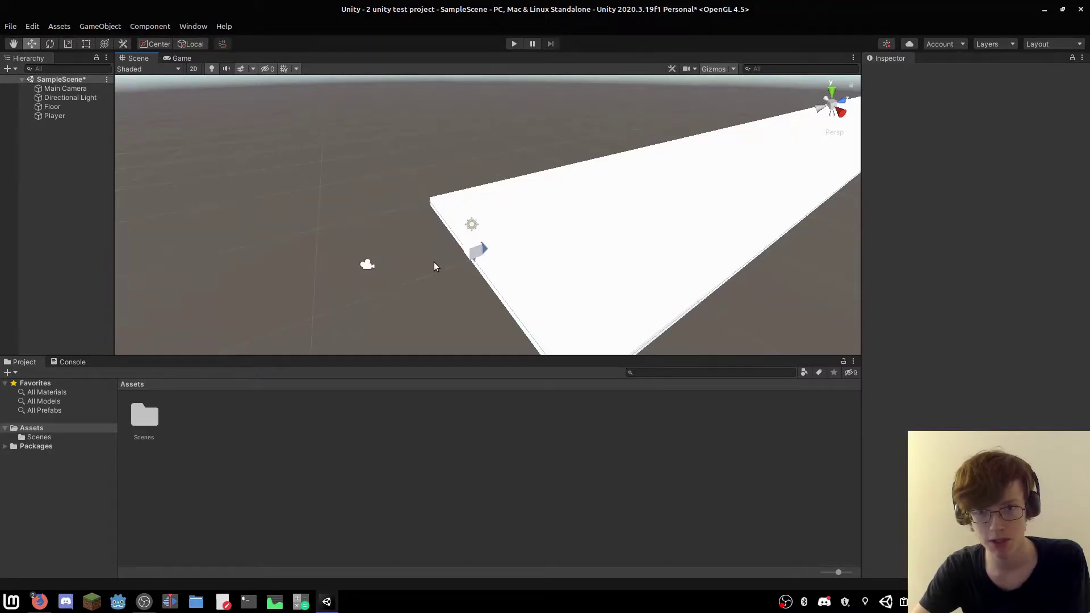
{"action": "scroll", "coordinate": [434, 267], "scroll_direction": "up", "scroll_amount": 2}
{"action": "left_click", "coordinate": [329, 281]}
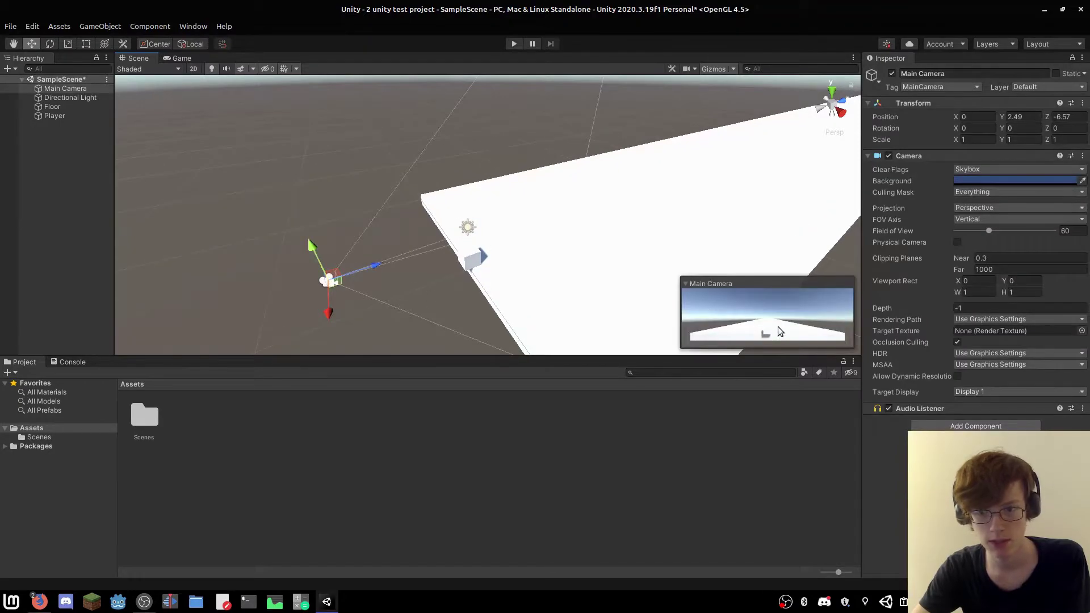
{"action": "left_click", "coordinate": [240, 299]}
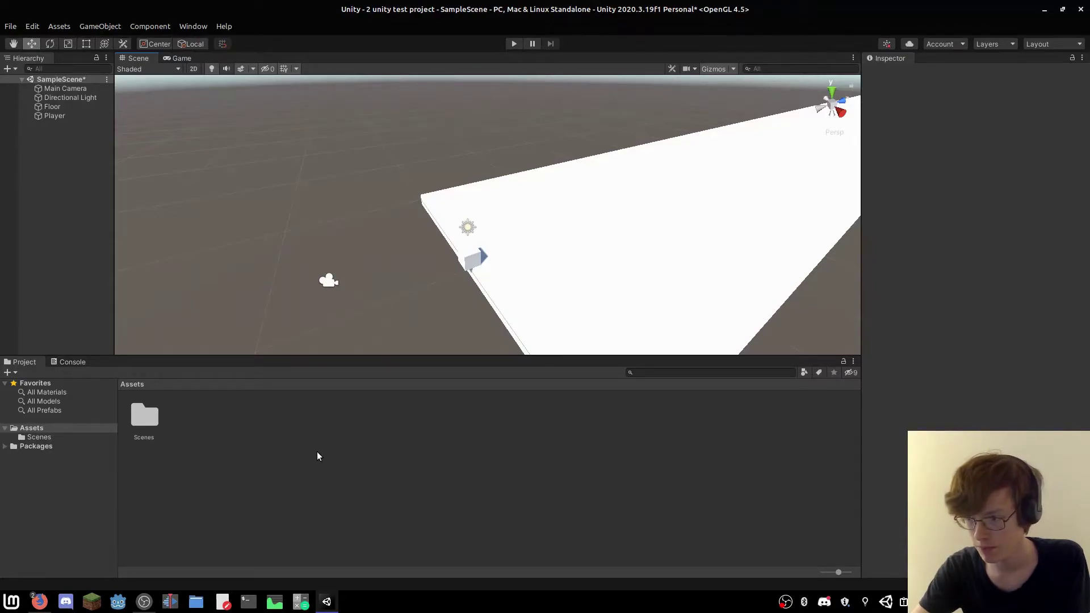
Browse the Assets and Scenes folders, then create a New Material in Assets.
{"action": "left_click", "coordinate": [31, 432]}
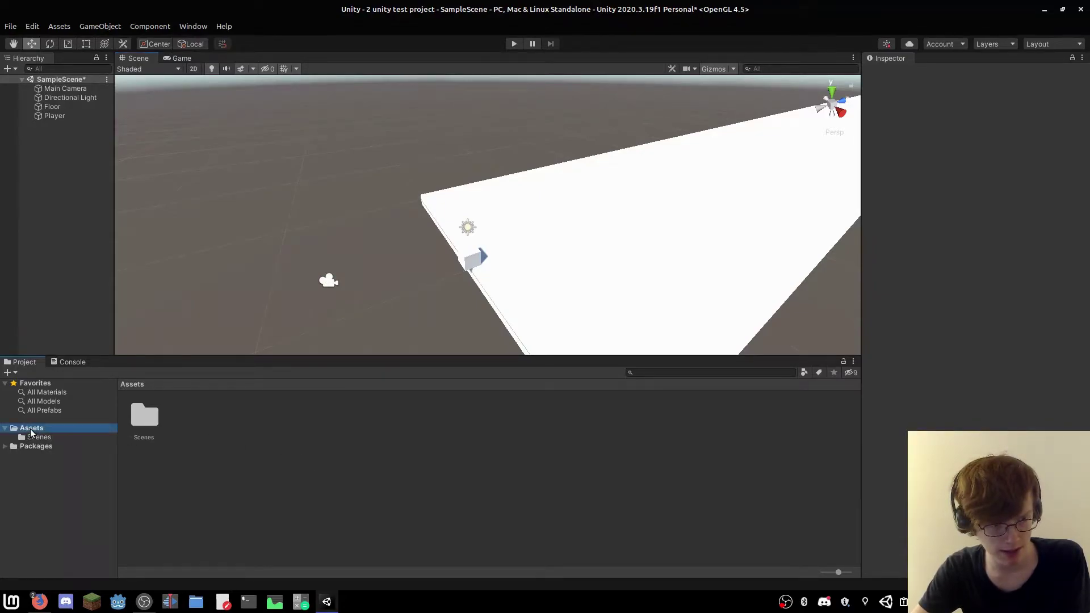
{"action": "double_click", "coordinate": [156, 421]}
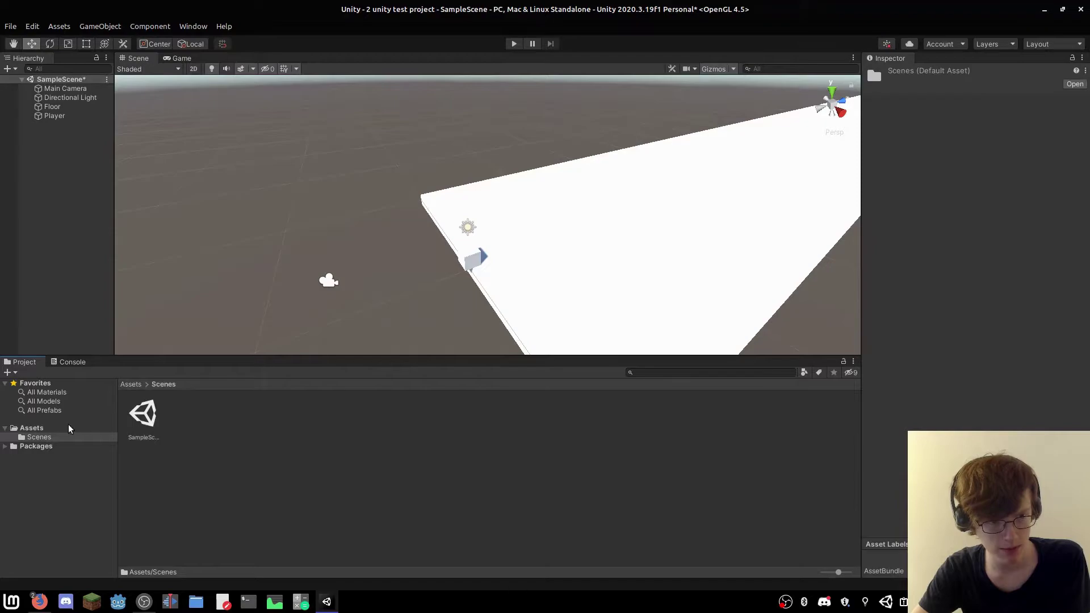
{"action": "left_click", "coordinate": [51, 429]}
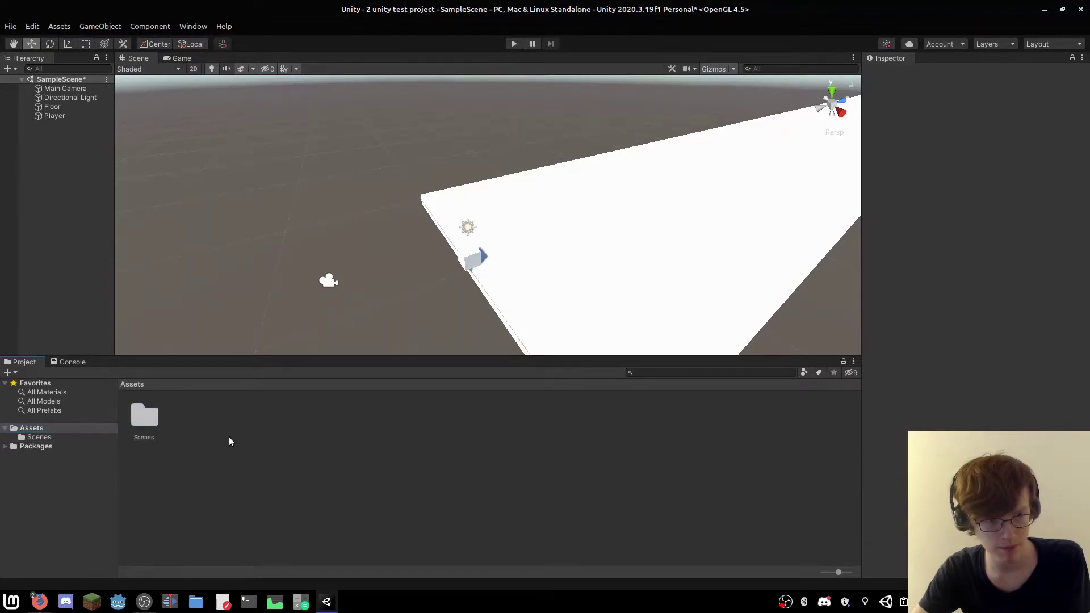
{"action": "right_click", "coordinate": [254, 440]}
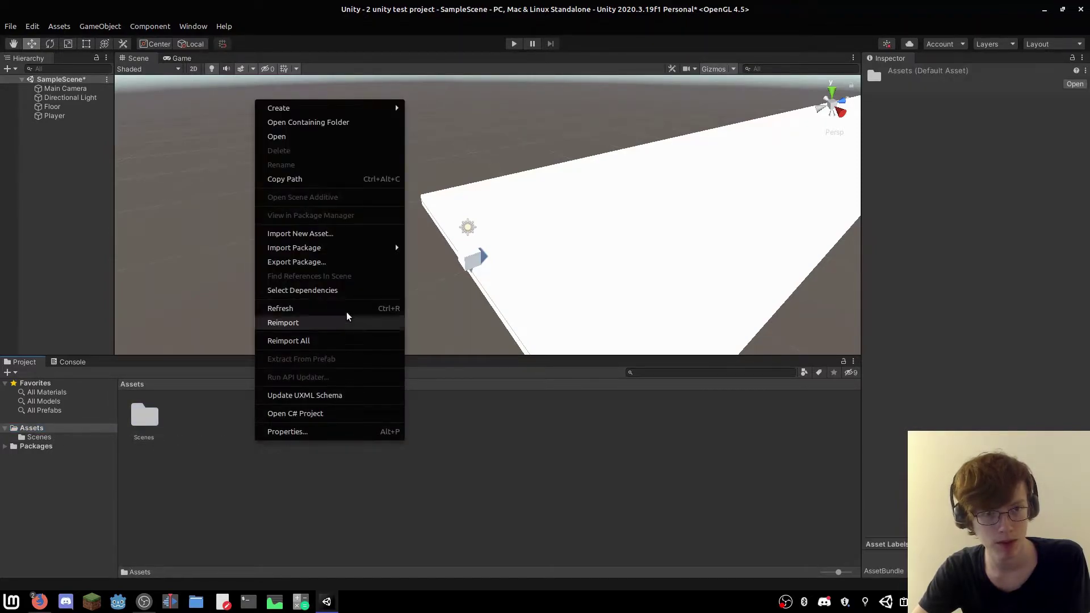
{"action": "mouse_move", "coordinate": [340, 246]}
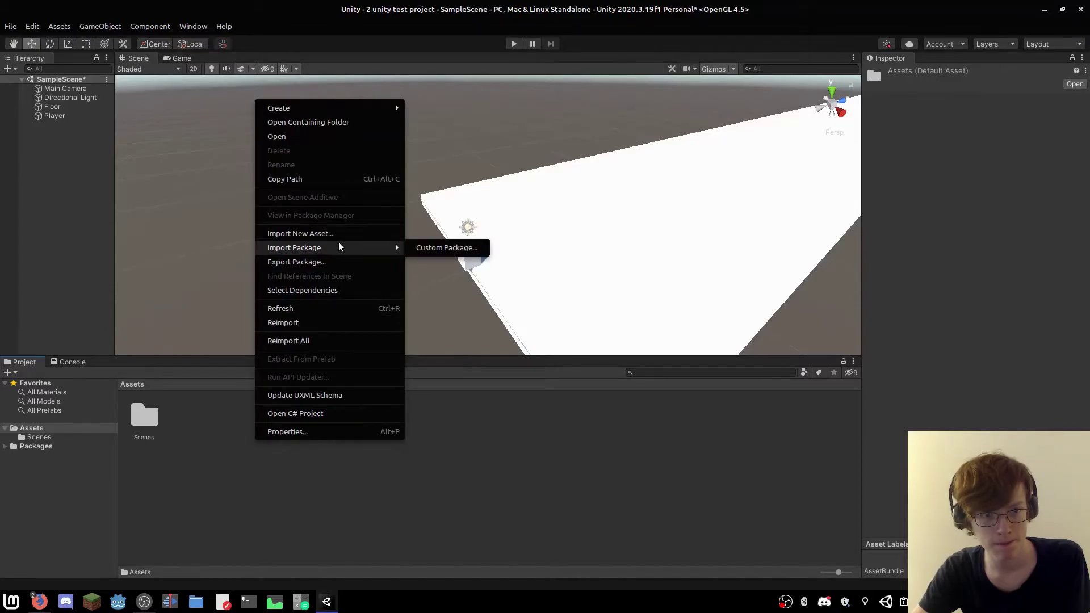
{"action": "mouse_move", "coordinate": [343, 109]}
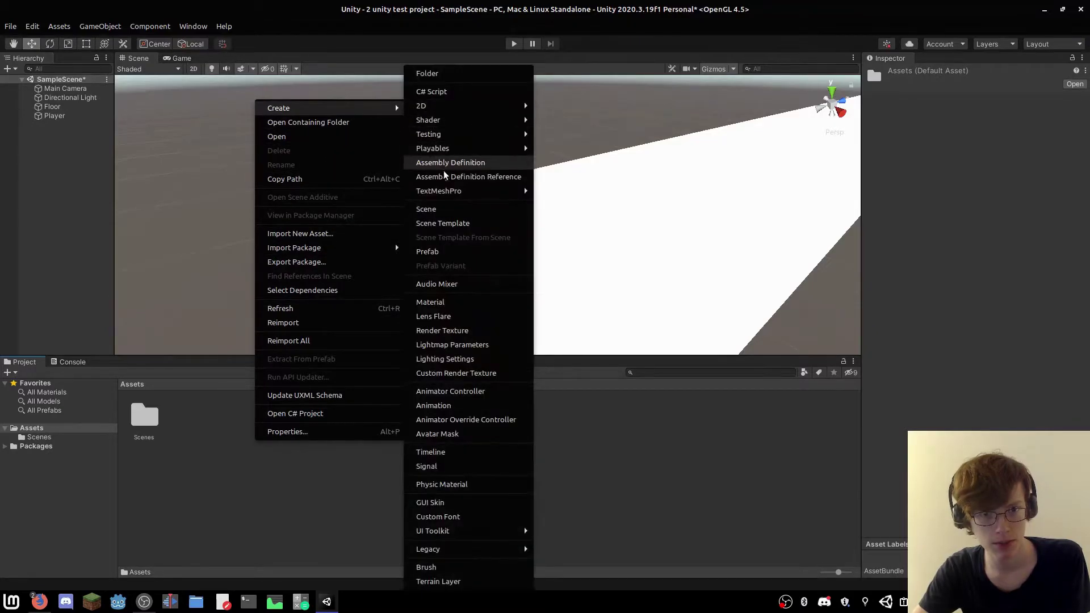
{"action": "left_click", "coordinate": [446, 309]}
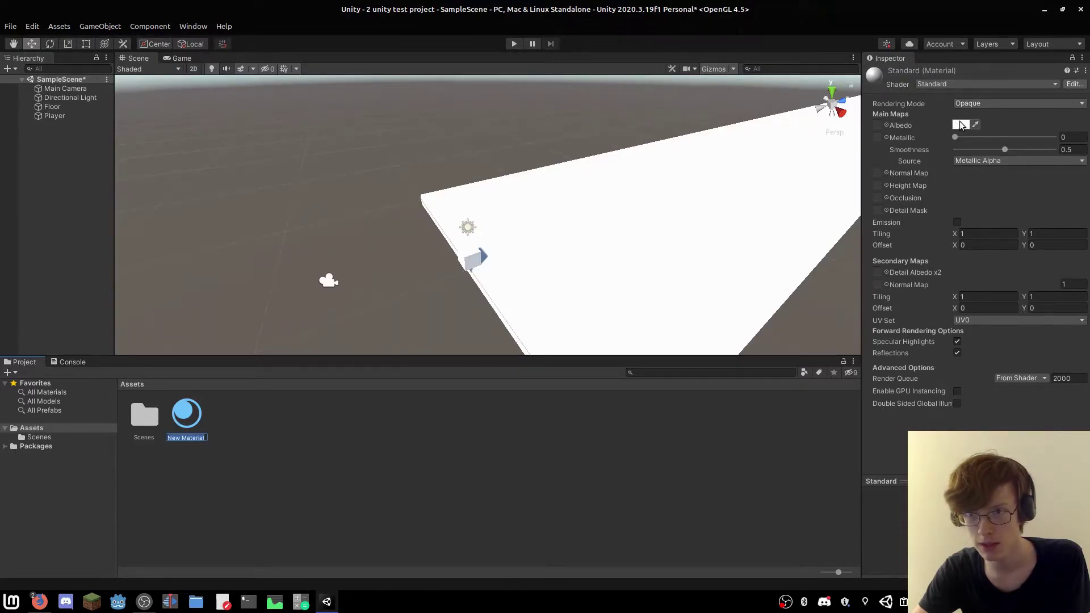
Colour playerMat magenta and drag it onto the Player cube.
{"action": "left_click", "coordinate": [960, 125]}
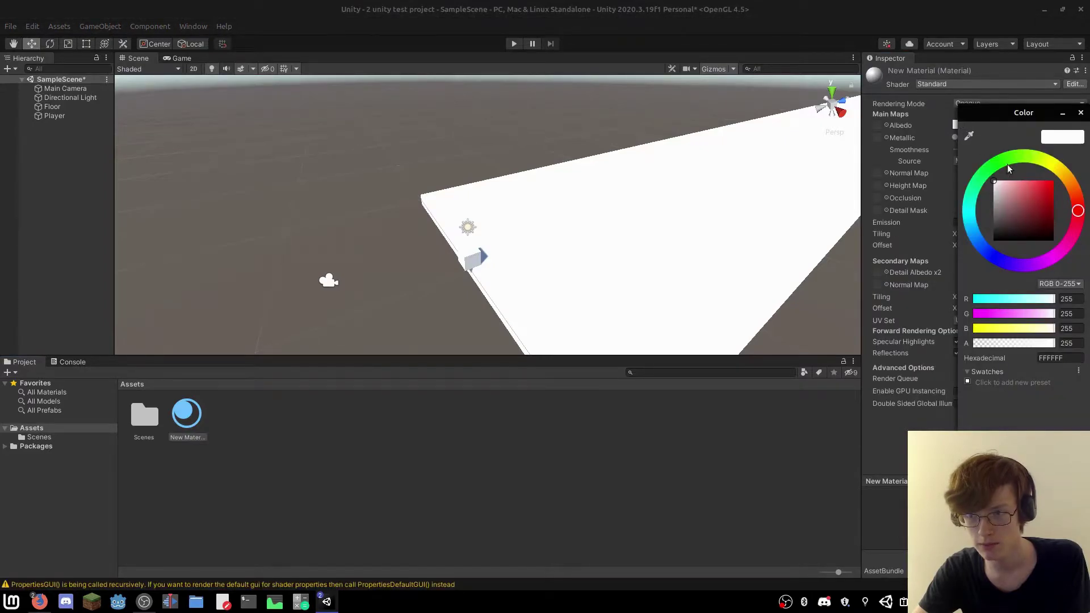
{"action": "left_click", "coordinate": [1054, 254]}
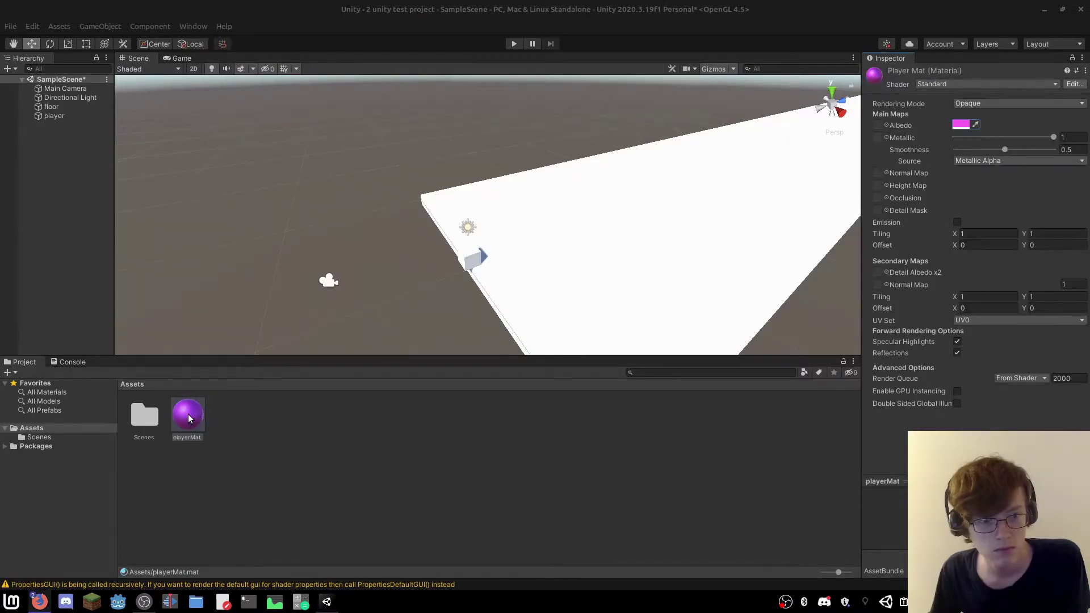
{"action": "left_click_drag", "start_coordinate": [189, 416], "coordinate": [473, 257]}
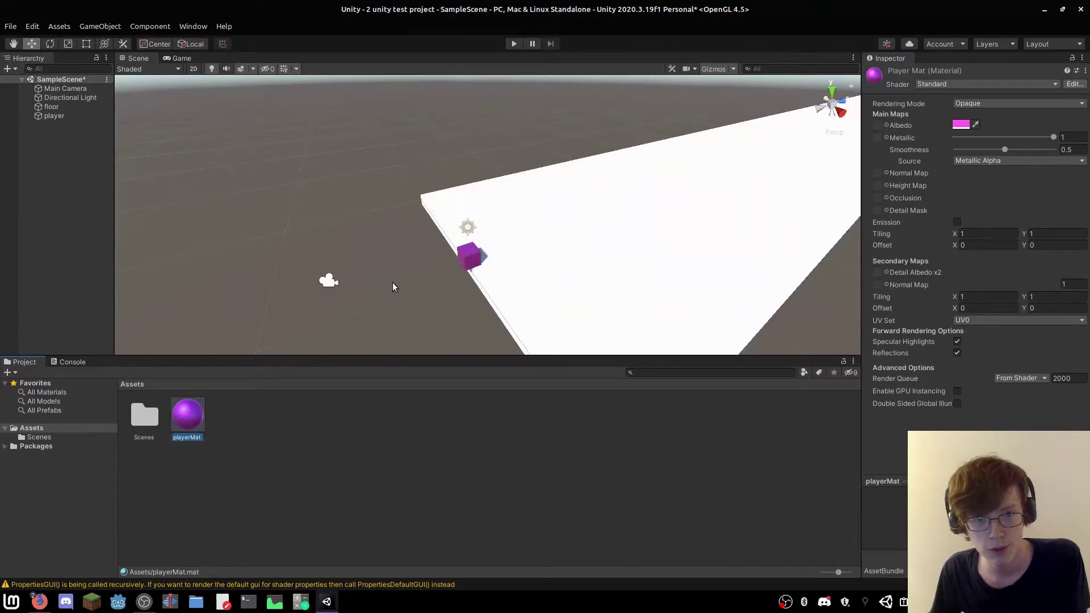
Select the Main Camera to inspect it, then clear the selection.
{"action": "left_click", "coordinate": [400, 290]}
{"action": "scroll", "coordinate": [411, 291], "scroll_direction": "up", "scroll_amount": 1}
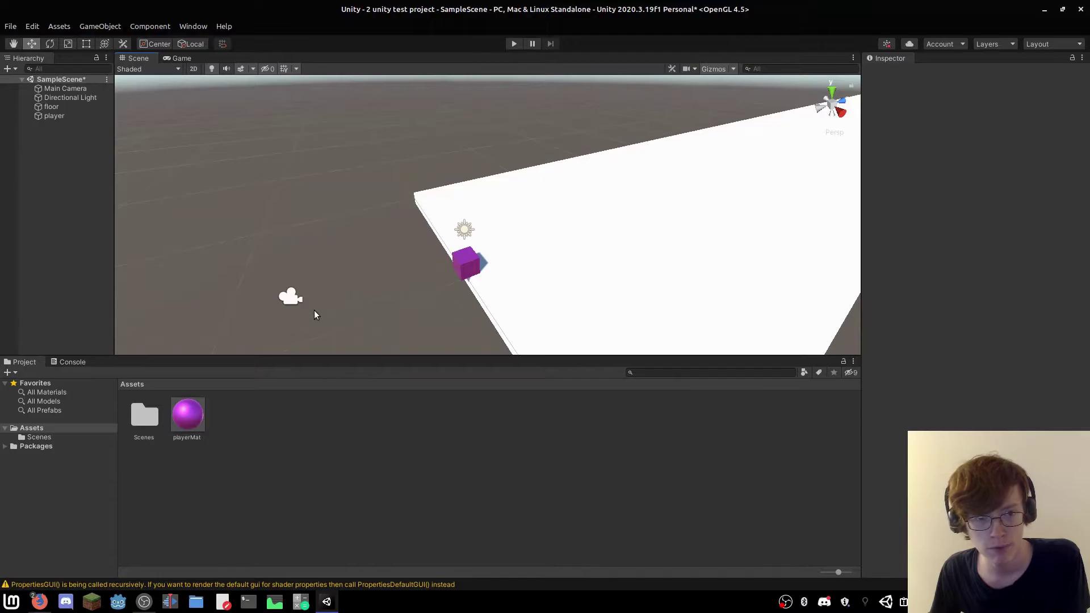
{"action": "left_click", "coordinate": [292, 299]}
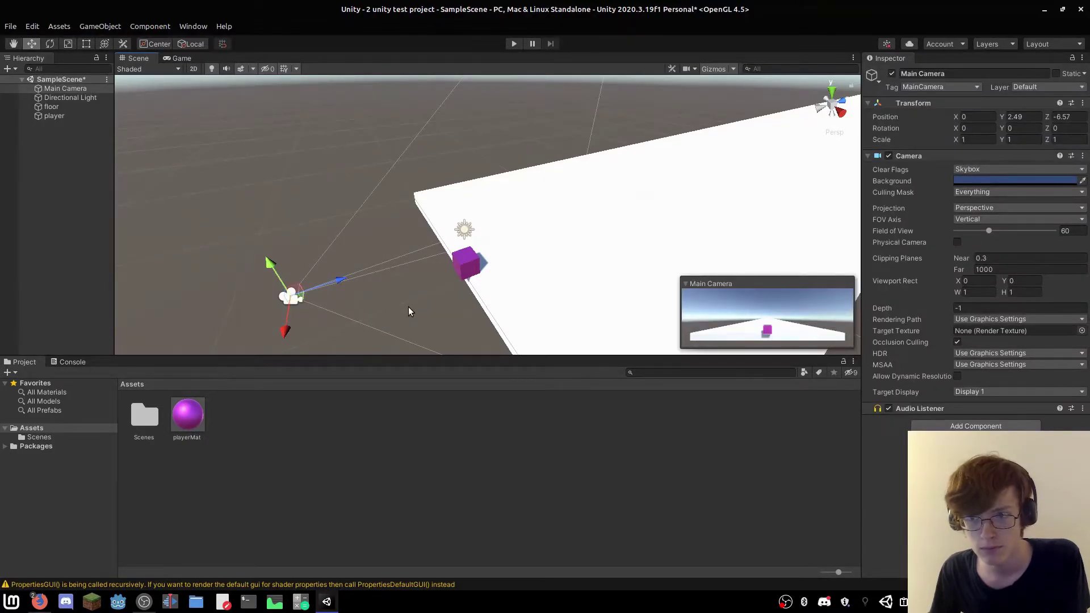
{"action": "left_click", "coordinate": [285, 440]}
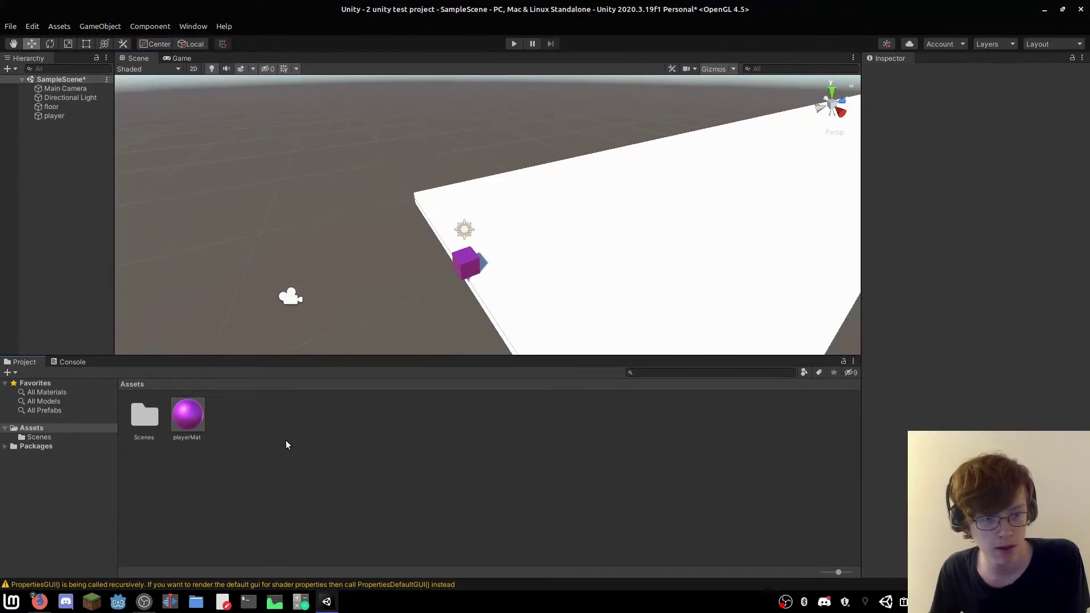
Create a new material in Assets named floorMat.
{"action": "right_click", "coordinate": [289, 441]}
{"action": "mouse_move", "coordinate": [352, 157]}
{"action": "left_click", "coordinate": [460, 302]}
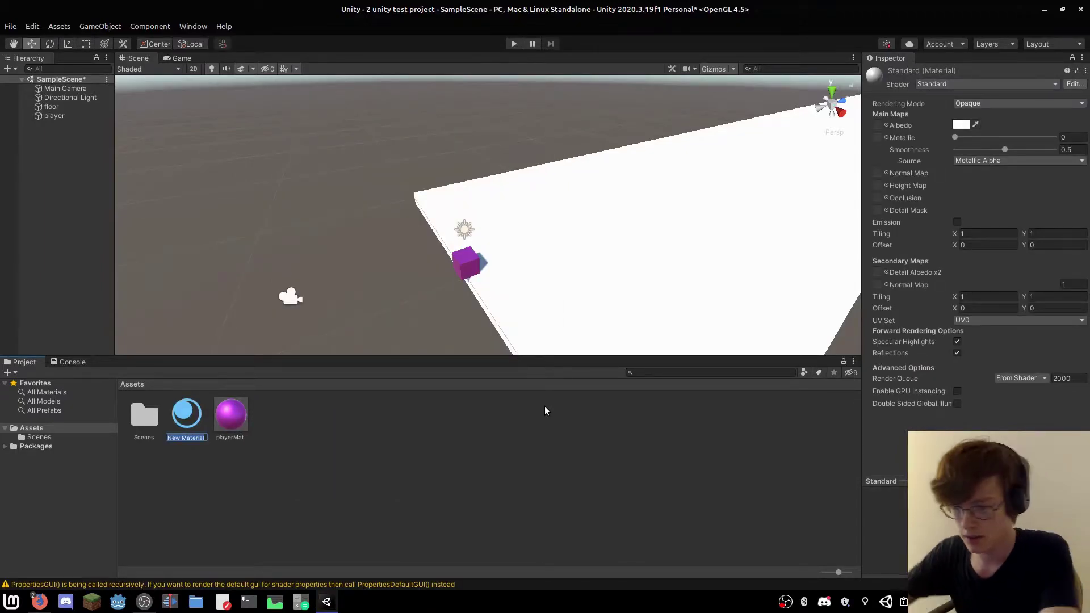
{"action": "type", "text": "ground"}
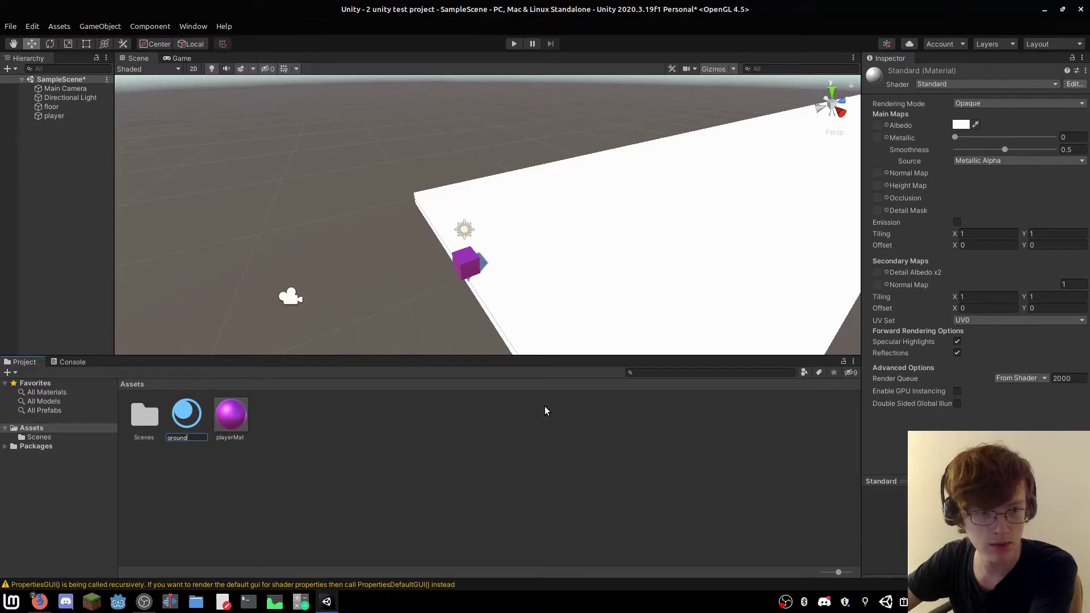
{"action": "key", "text": "BackSpace"}
{"action": "key", "text": "BackSpace"}
{"action": "key", "text": "BackSpace"}
{"action": "key", "text": "BackSpace"}
{"action": "key", "text": "BackSpace"}
{"action": "type", "text": "floor"}
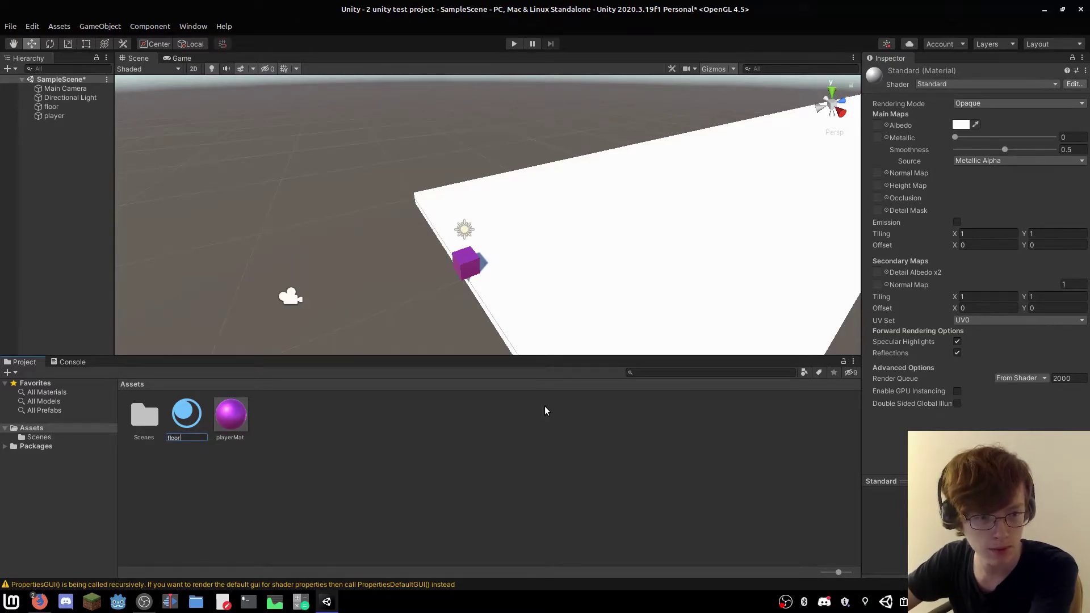
{"action": "type", "text": "Mat"}
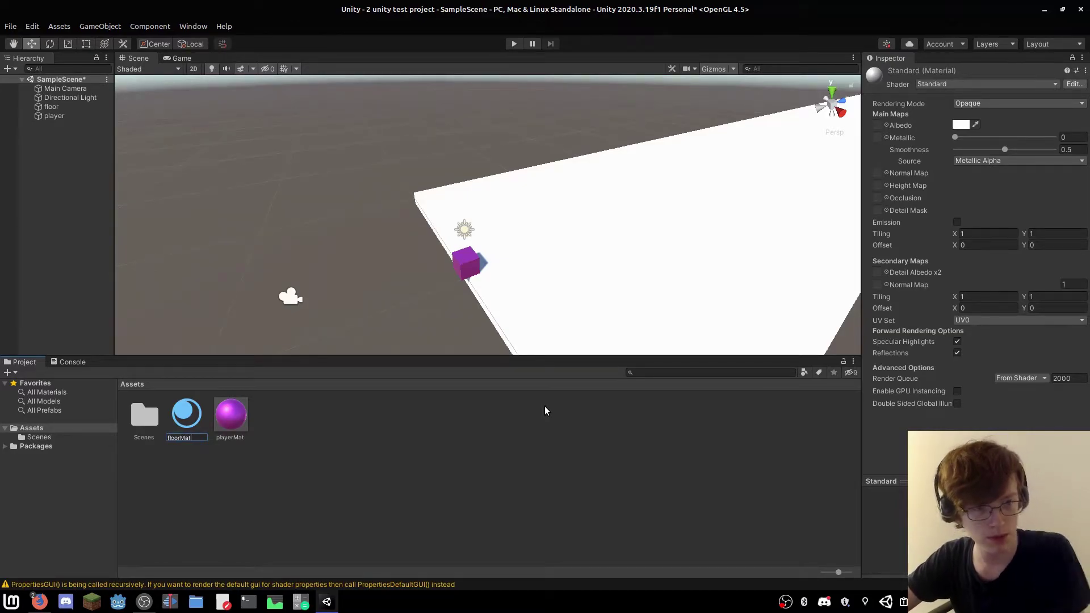
{"action": "key", "text": "Return"}
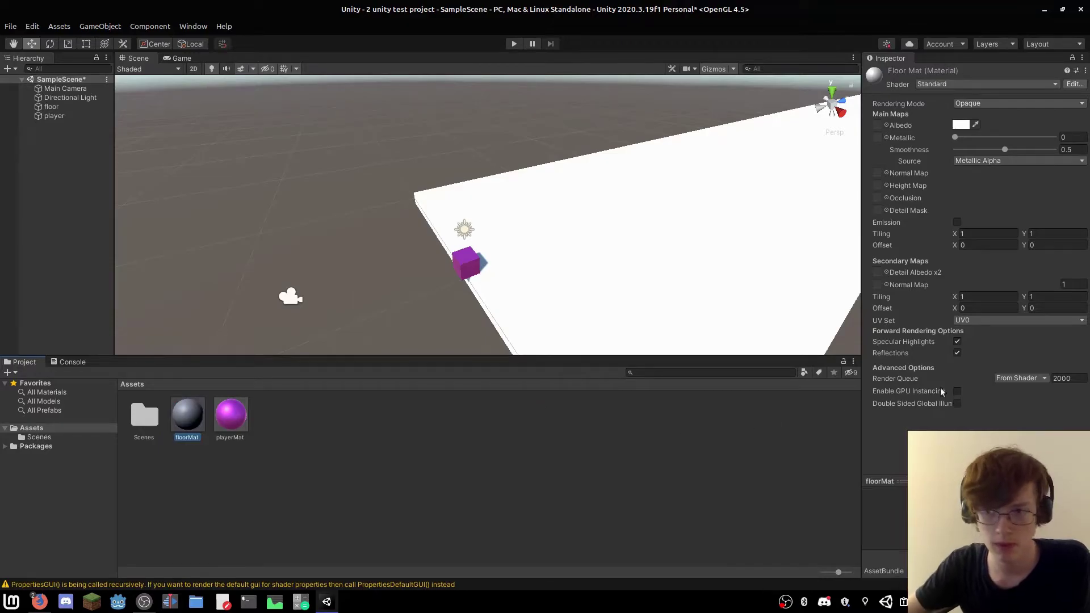
Set floorMat to black Albedo with Metallic 1 and apply it to the Floor.
{"action": "left_click", "coordinate": [958, 125]}
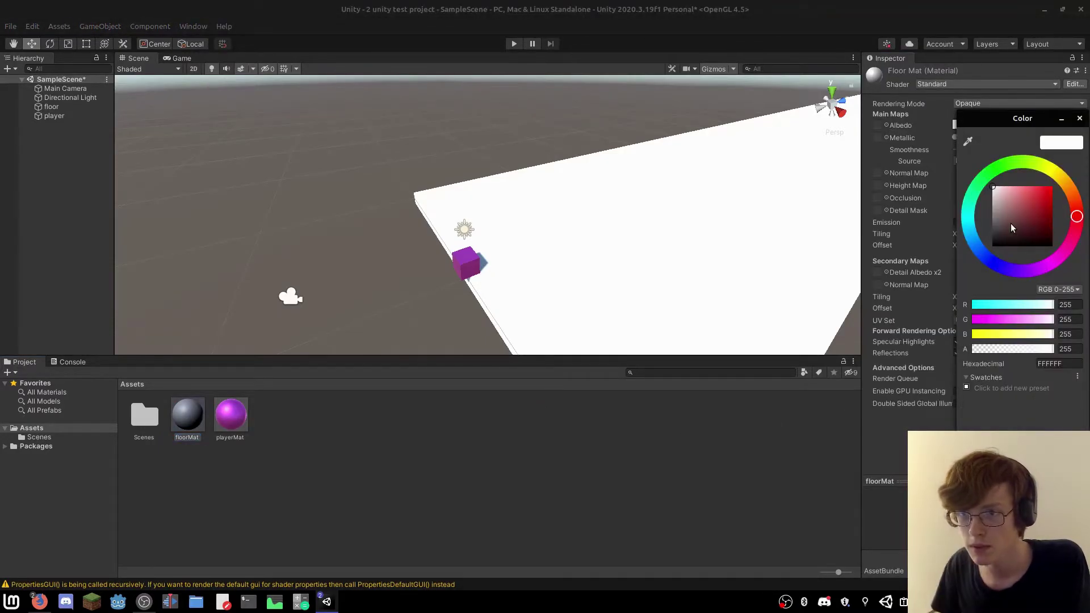
{"action": "left_click_drag", "start_coordinate": [1010, 223], "coordinate": [966, 293]}
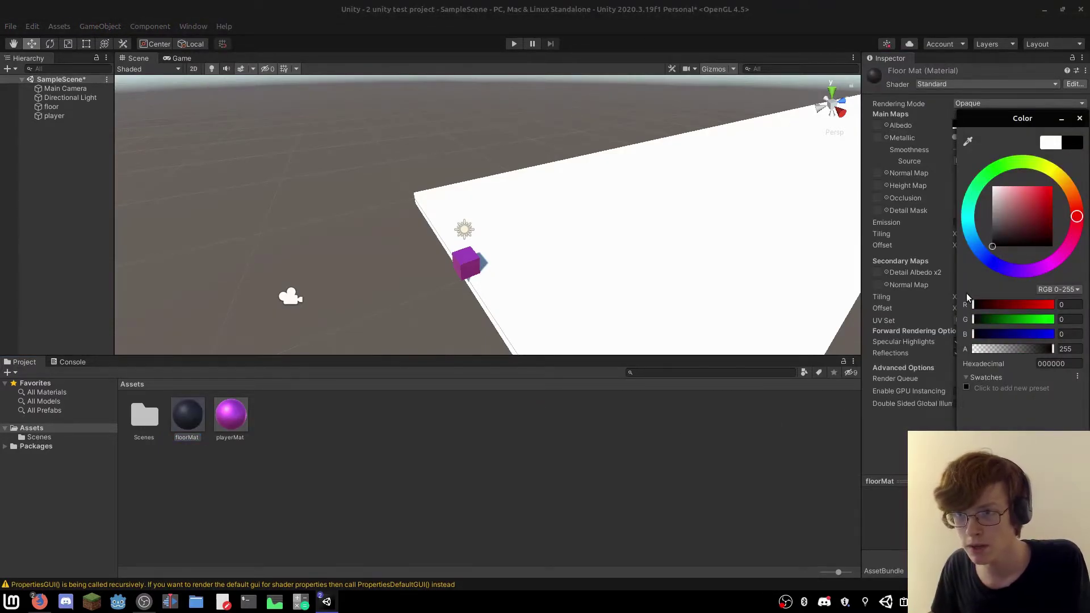
{"action": "left_click", "coordinate": [1080, 118]}
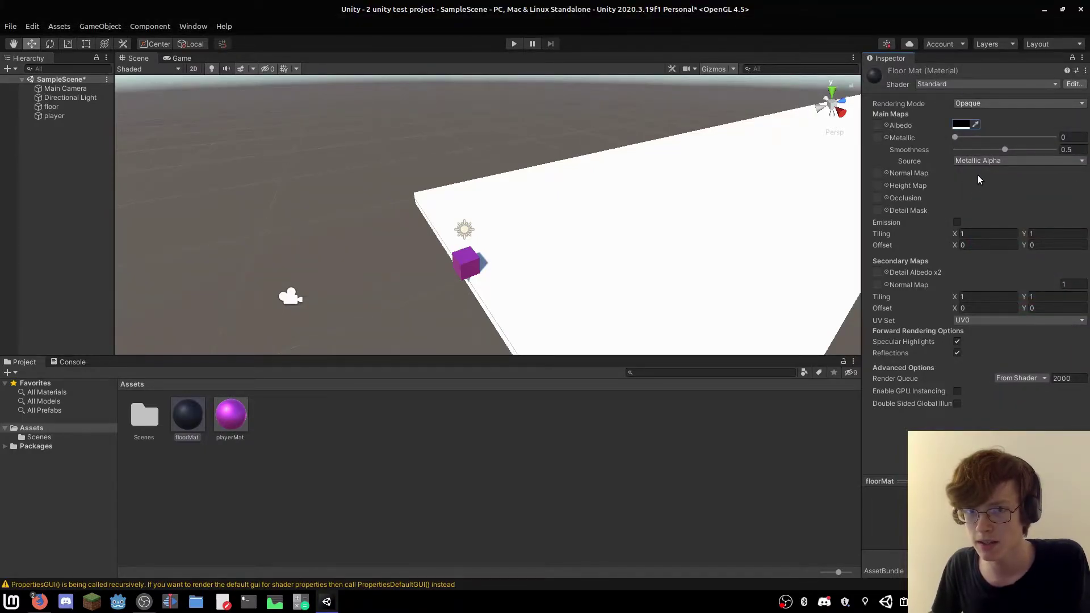
{"action": "left_click_drag", "start_coordinate": [955, 138], "coordinate": [1056, 137]}
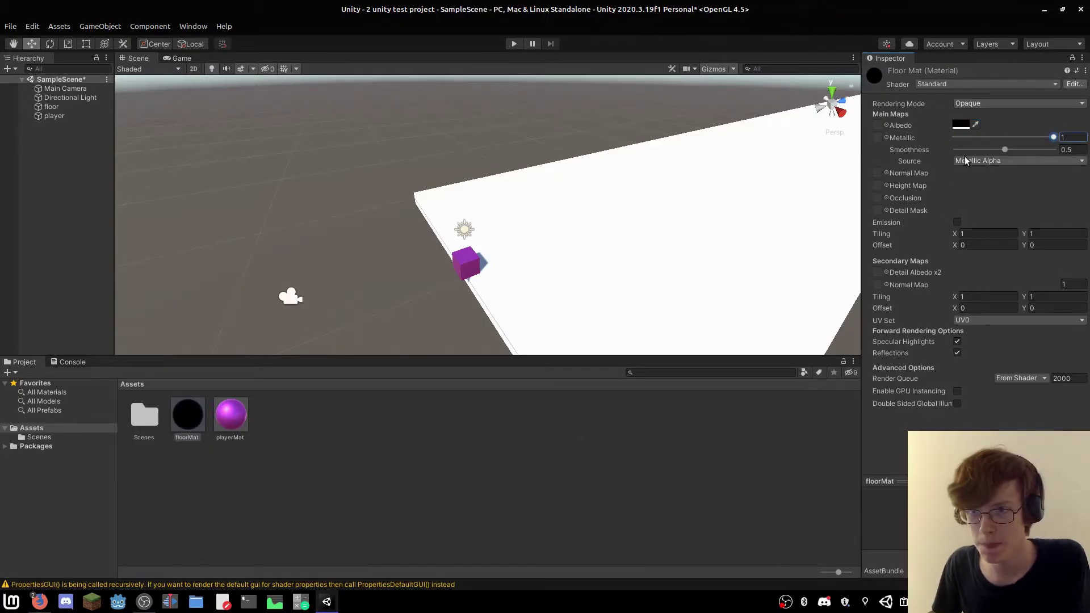
{"action": "left_click", "coordinate": [295, 491]}
{"action": "left_click_drag", "start_coordinate": [187, 415], "coordinate": [599, 225]}
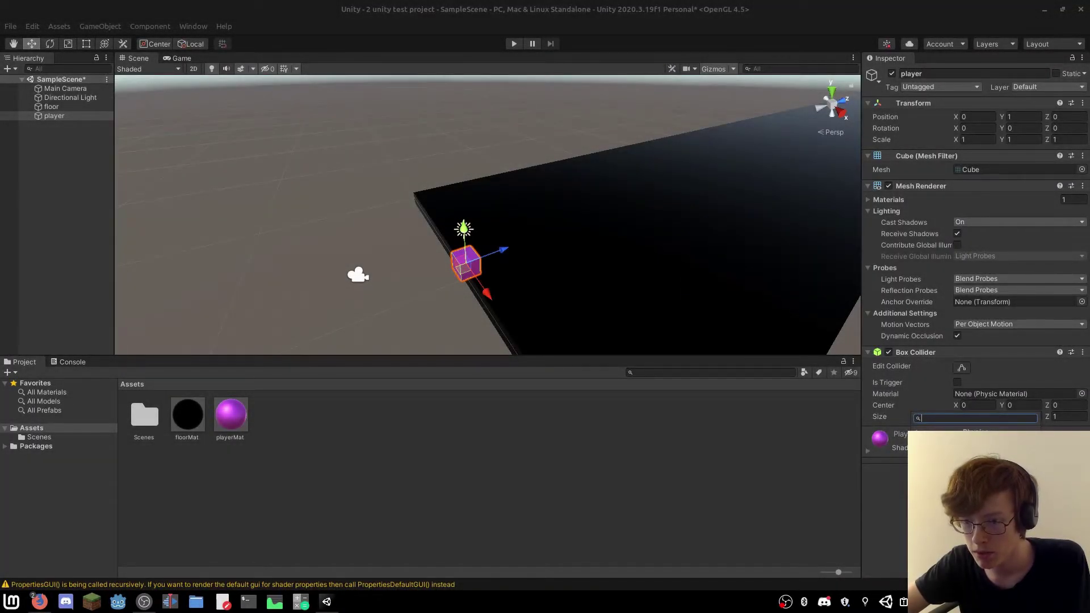
Add a Rigidbody to the Player cube and play the game to watch it fall.
{"action": "type", "text": "rigidbody"}
{"action": "key", "text": "Return"}
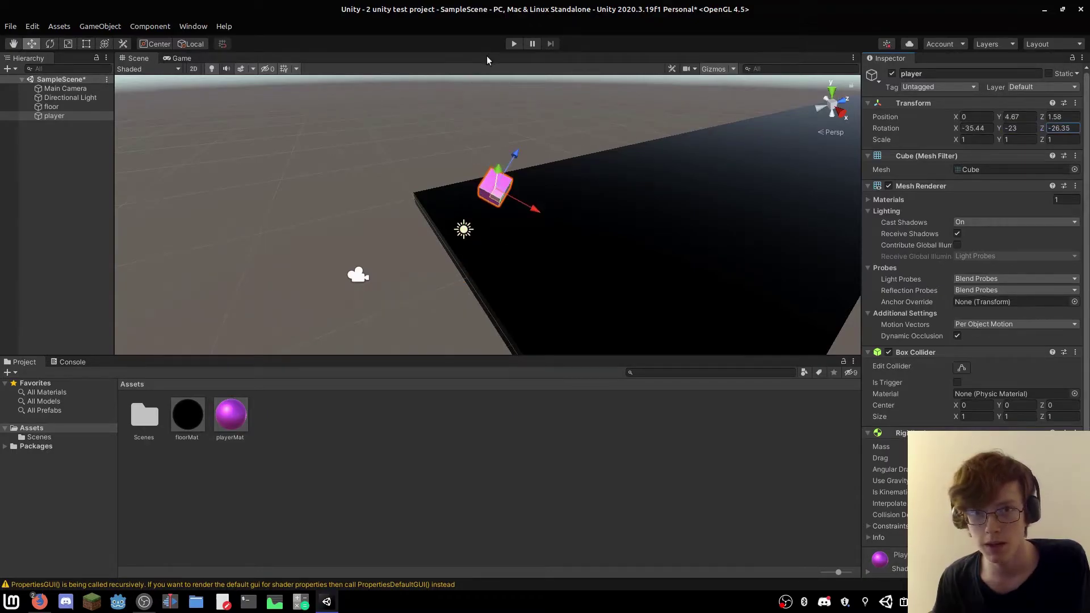
{"action": "left_click", "coordinate": [514, 45]}
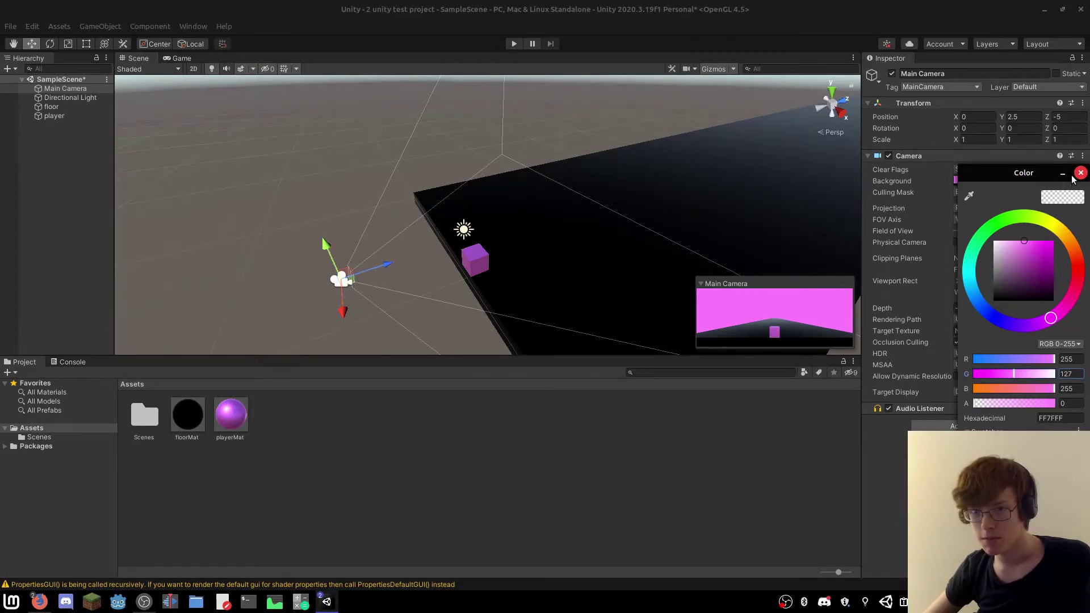
Confirm the pink camera background, then play and stop the game to preview it.
{"action": "left_click", "coordinate": [1079, 174]}
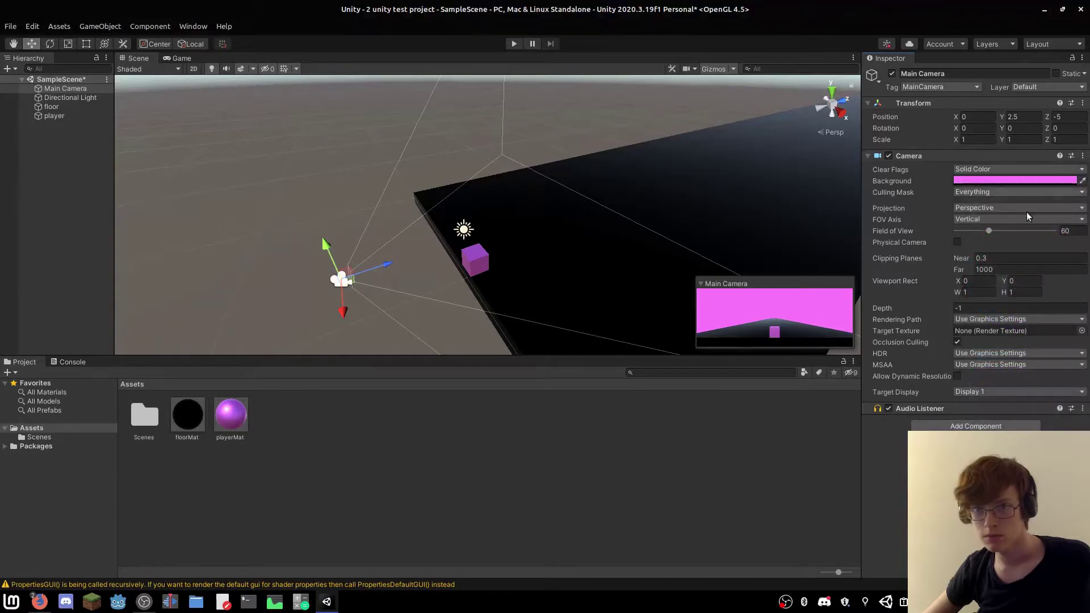
{"action": "left_click", "coordinate": [515, 44]}
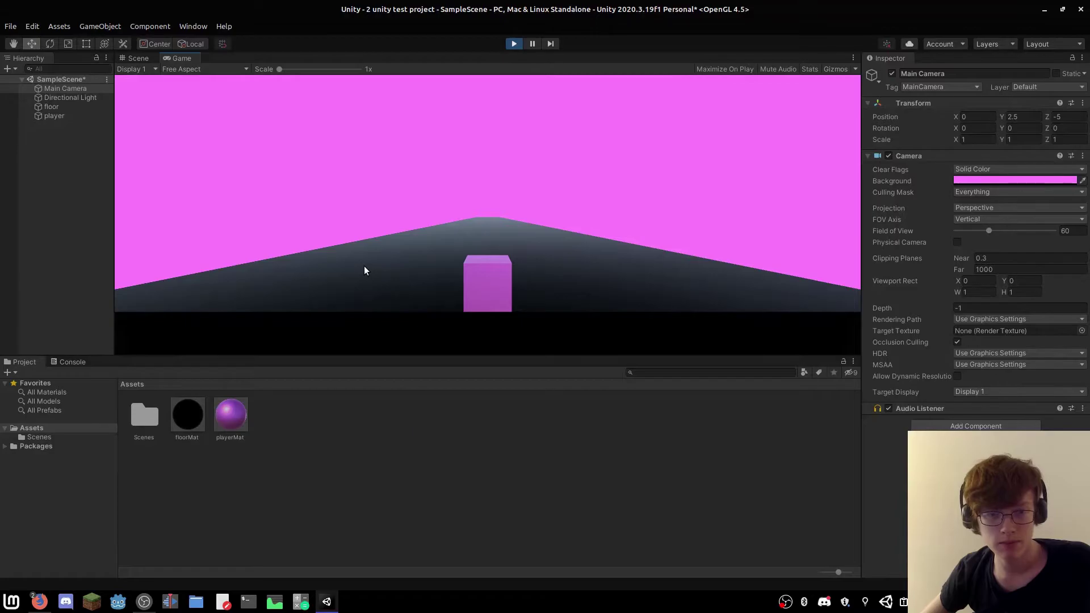
{"action": "left_click", "coordinate": [514, 42]}
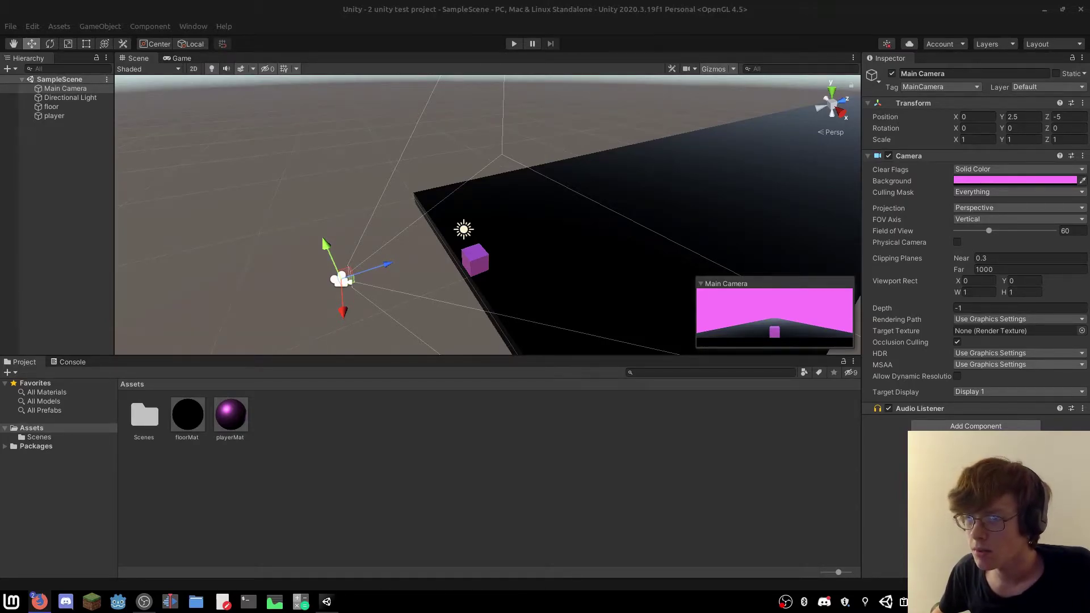
Open the Scenes folder and use SampleScene's options to select its scene asset.
{"action": "left_click", "coordinate": [13, 26]}
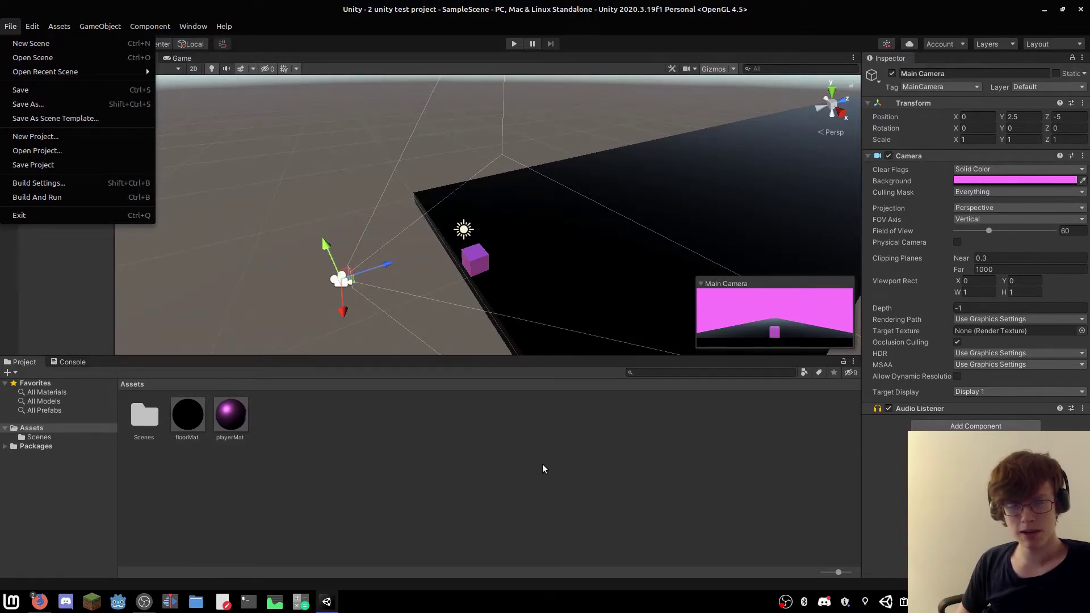
{"action": "left_click", "coordinate": [73, 259]}
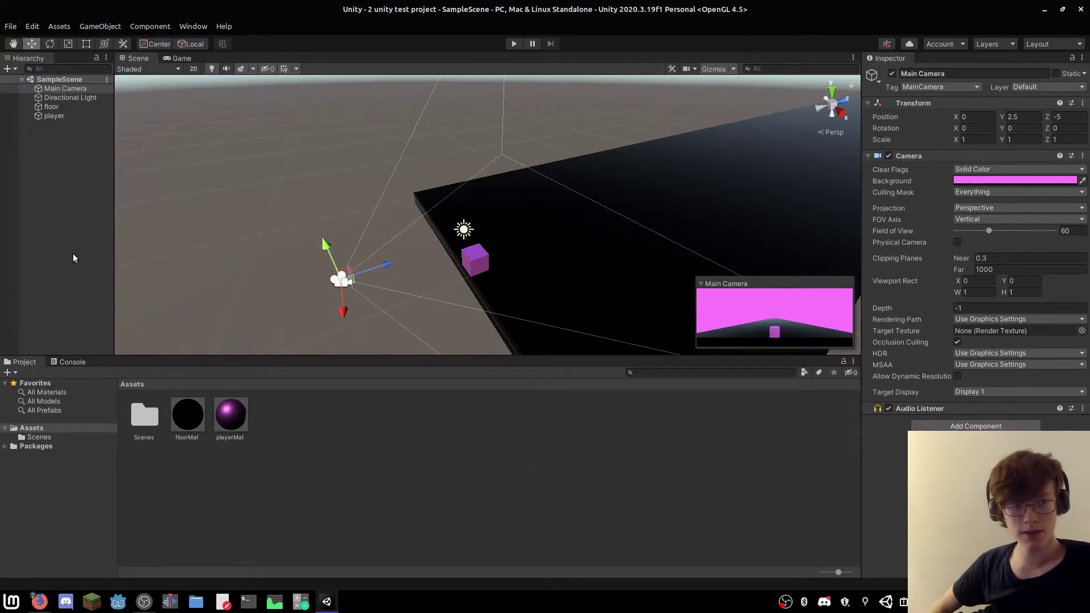
{"action": "double_click", "coordinate": [144, 417]}
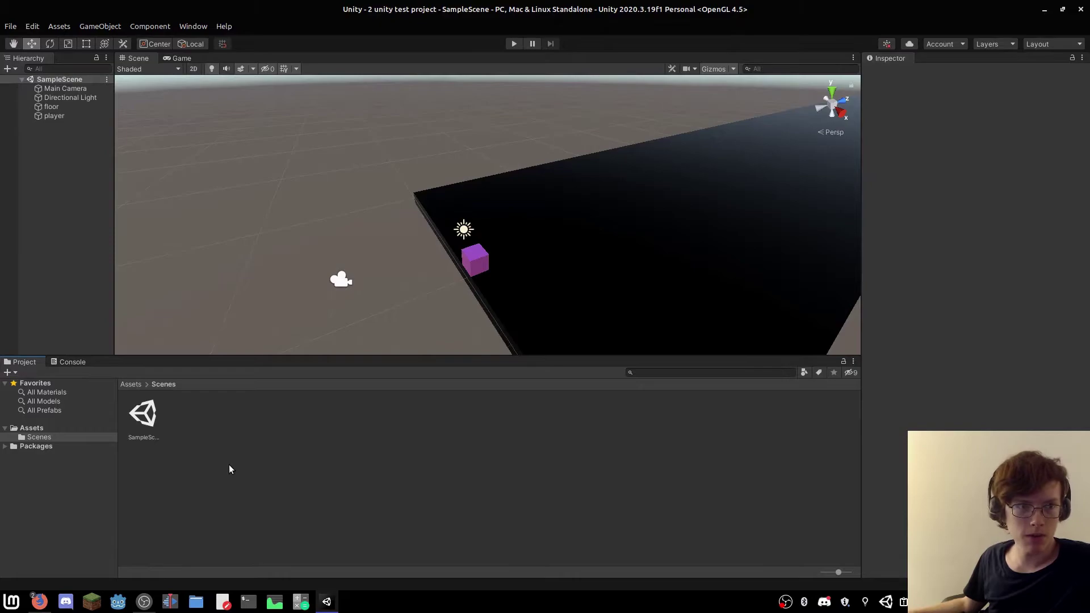
{"action": "right_click", "coordinate": [63, 82]}
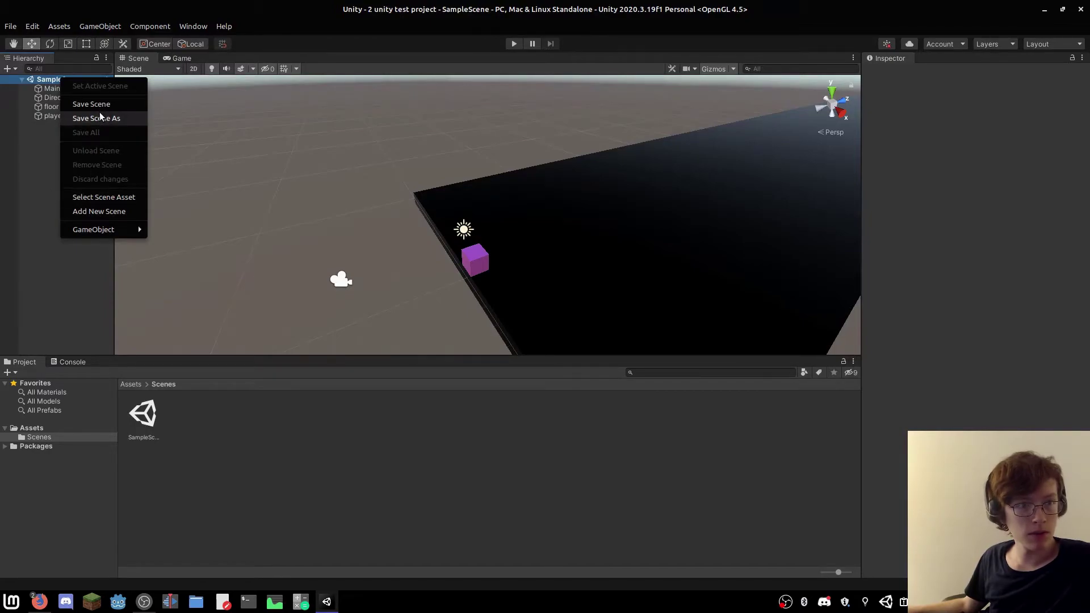
{"action": "left_click", "coordinate": [43, 172]}
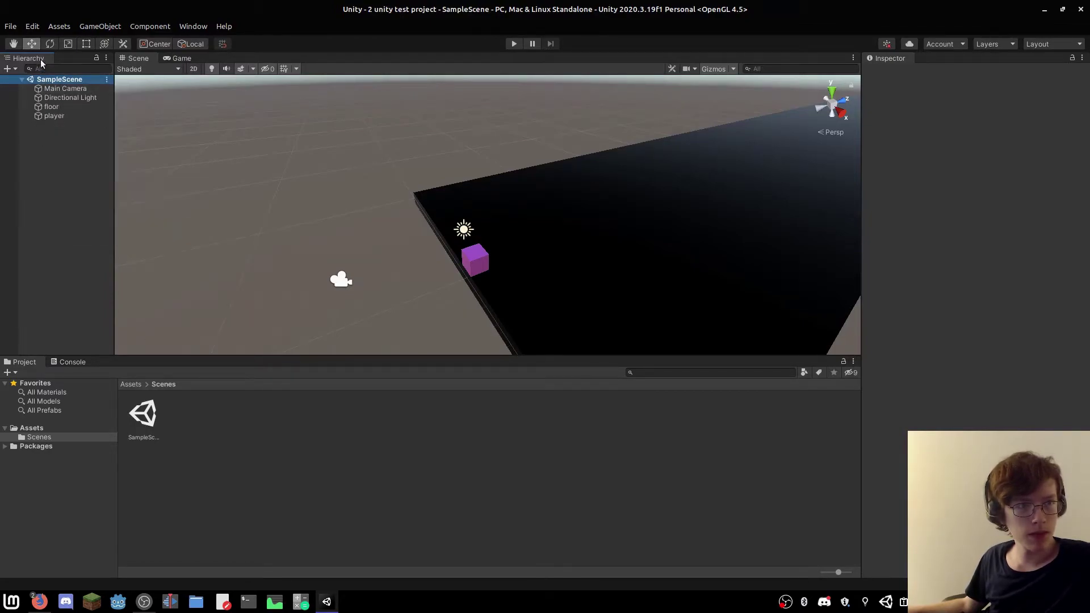
{"action": "left_click", "coordinate": [107, 80]}
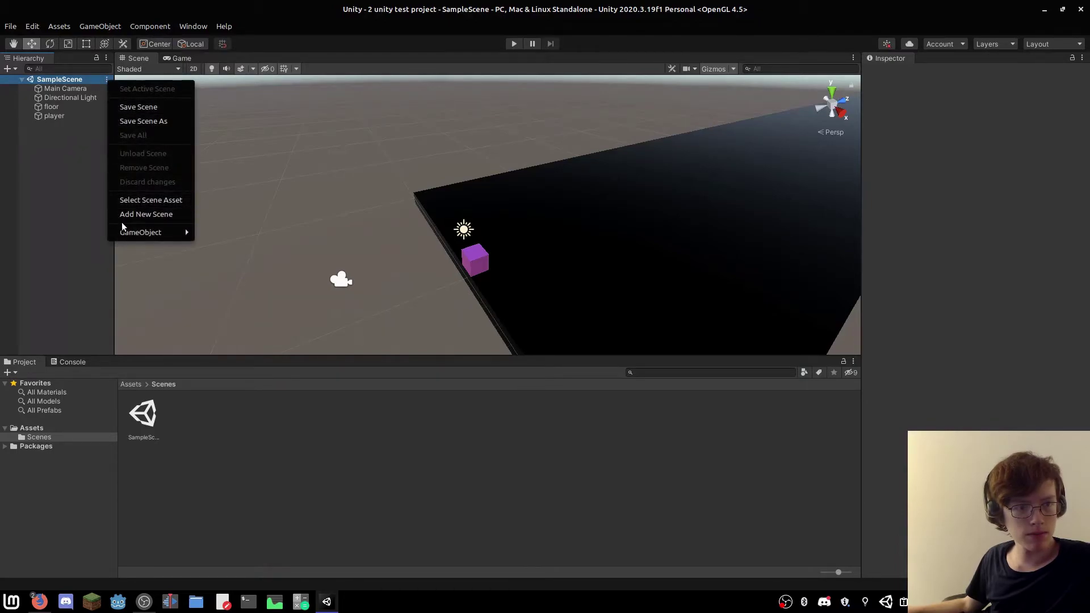
{"action": "left_click", "coordinate": [142, 200]}
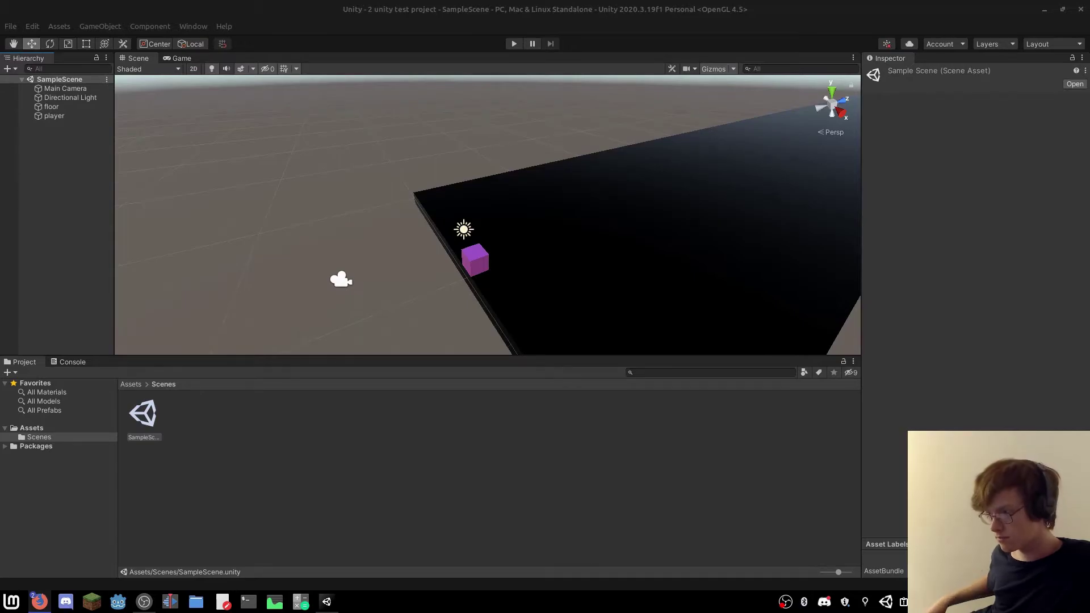
Select the player cube and open its playerScript from the Assets folder for editing.
{"action": "left_click", "coordinate": [54, 116]}
{"action": "scroll", "coordinate": [971, 284], "scroll_direction": "down", "scroll_amount": 2}
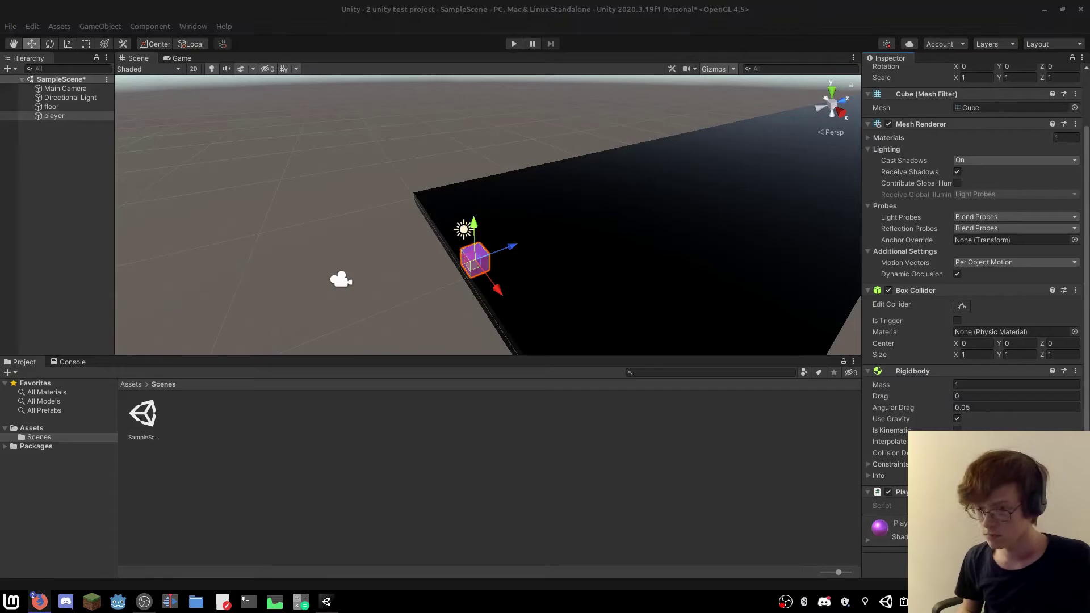
{"action": "left_click", "coordinate": [137, 386]}
{"action": "double_click", "coordinate": [274, 418]}
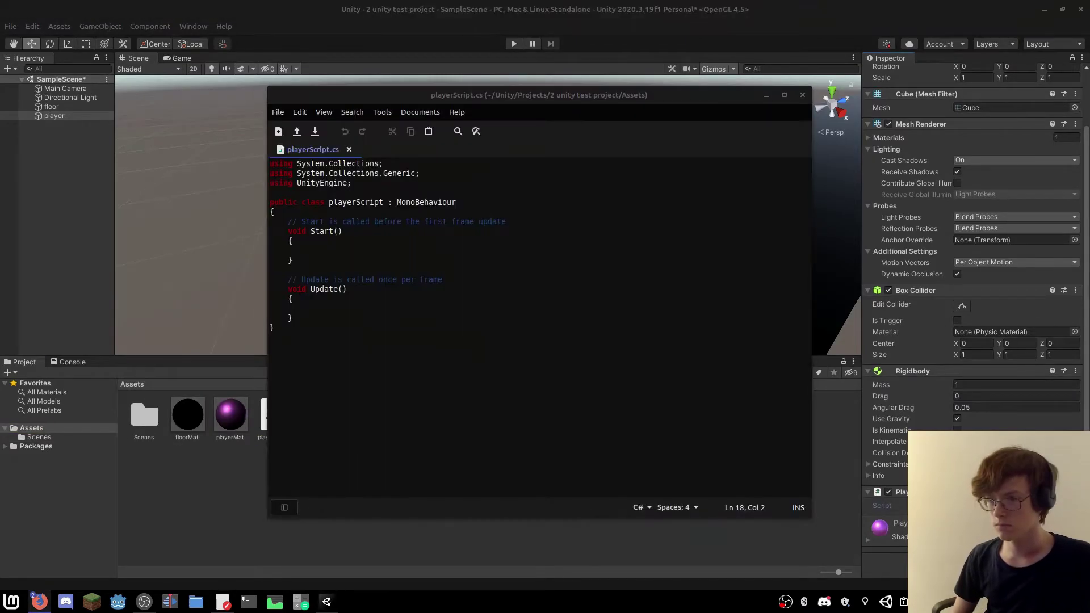
Remove the two unused using lines, add a subscribe Debug.Log in Start(), and save.
{"action": "key", "text": "ctrl+Home"}
{"action": "key", "text": "ctrl+d"}
{"action": "key", "text": "ctrl+d"}
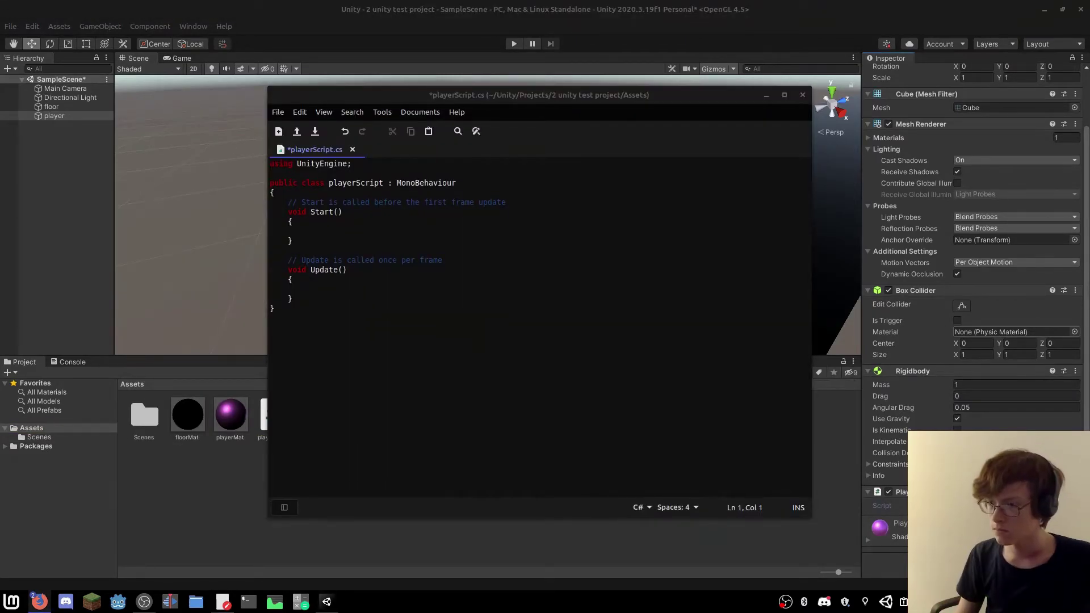
{"action": "left_click", "coordinate": [343, 231]}
{"action": "type", "text": "Debug.Log"}
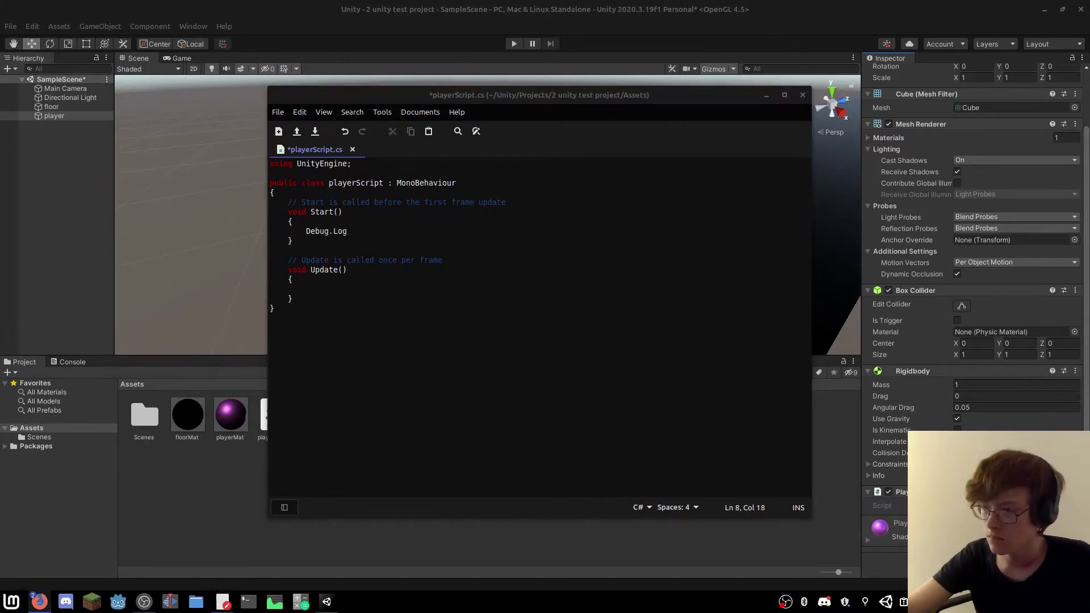
{"action": "type", "text": "(\"Subscribe to alex\");"}
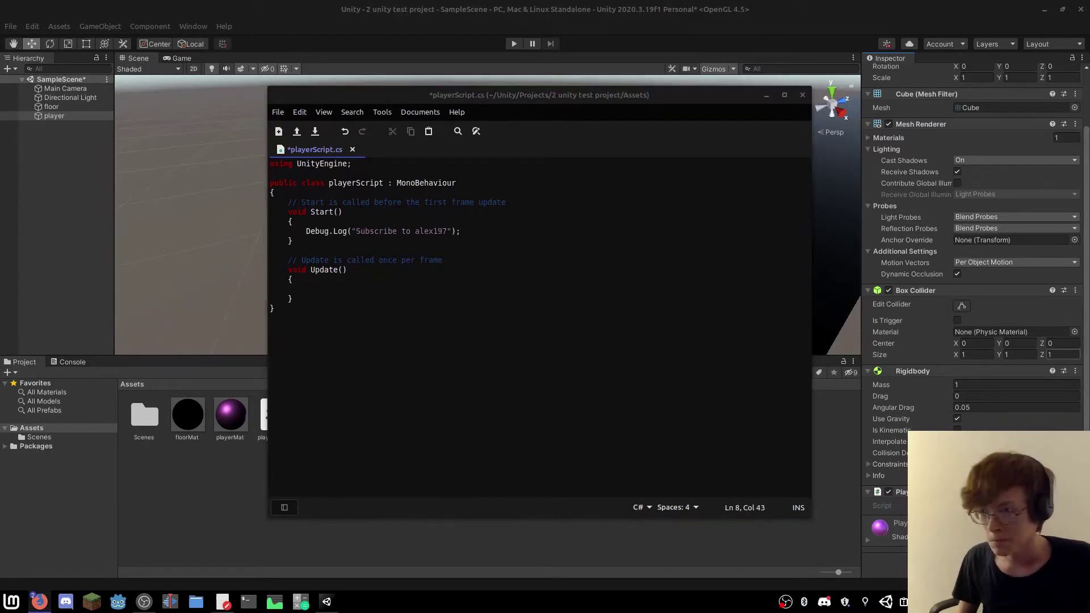
{"action": "key", "text": "ctrl+s"}
Run and stop the game, then confirm the subscribe message in the Console.
{"action": "left_click", "coordinate": [506, 39]}
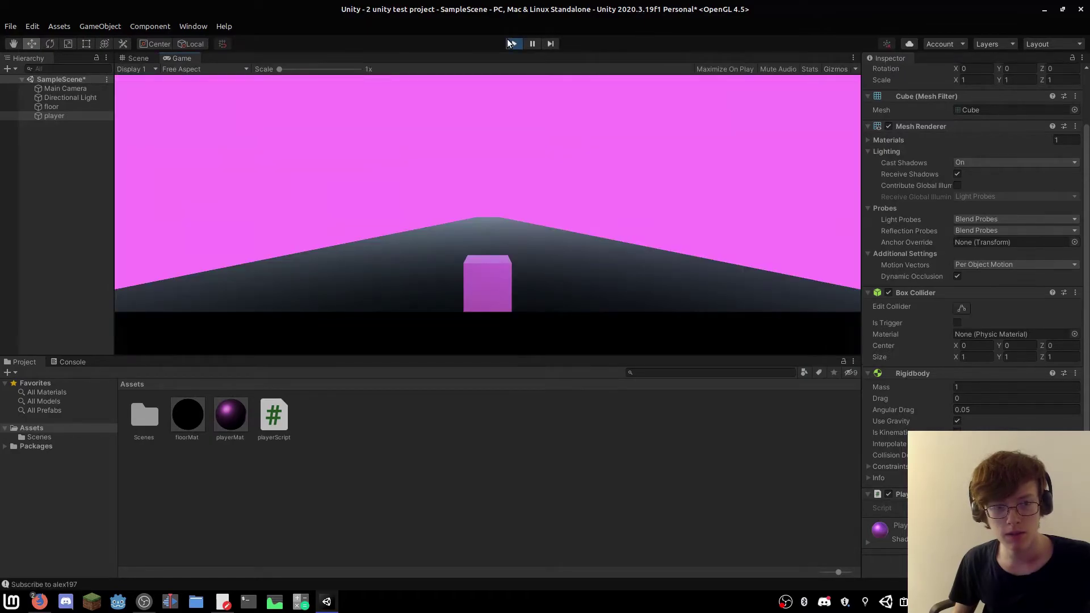
{"action": "left_click", "coordinate": [511, 44]}
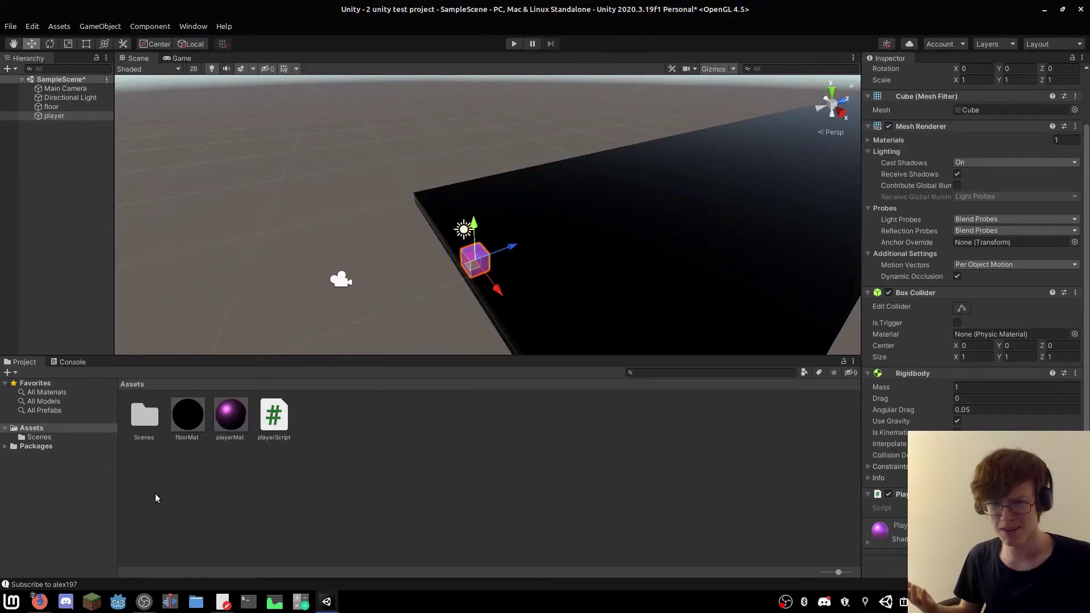
{"action": "left_click", "coordinate": [57, 364]}
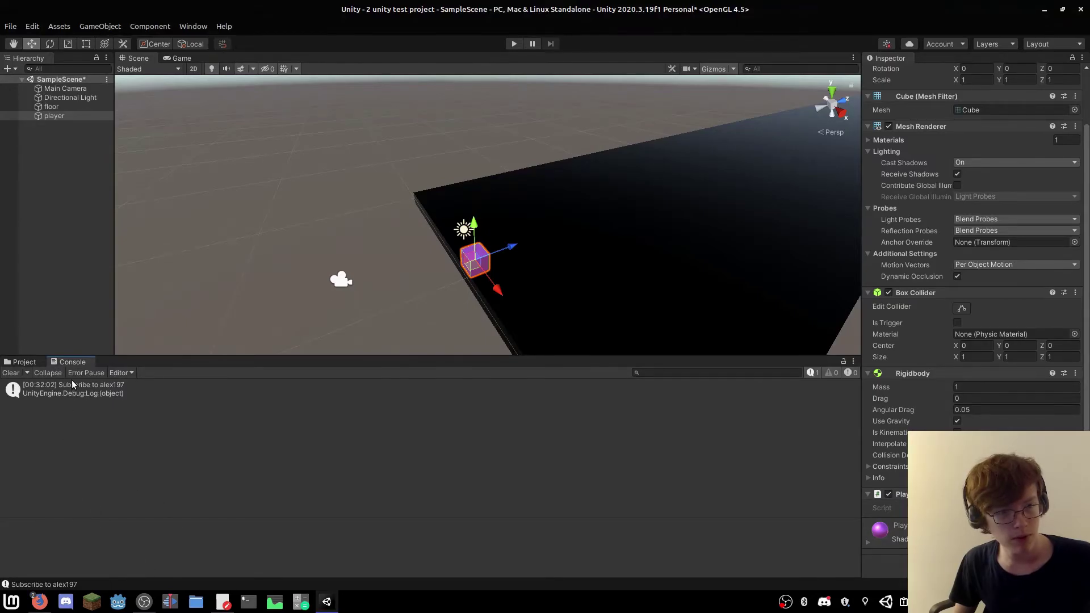
{"action": "left_click", "coordinate": [22, 362]}
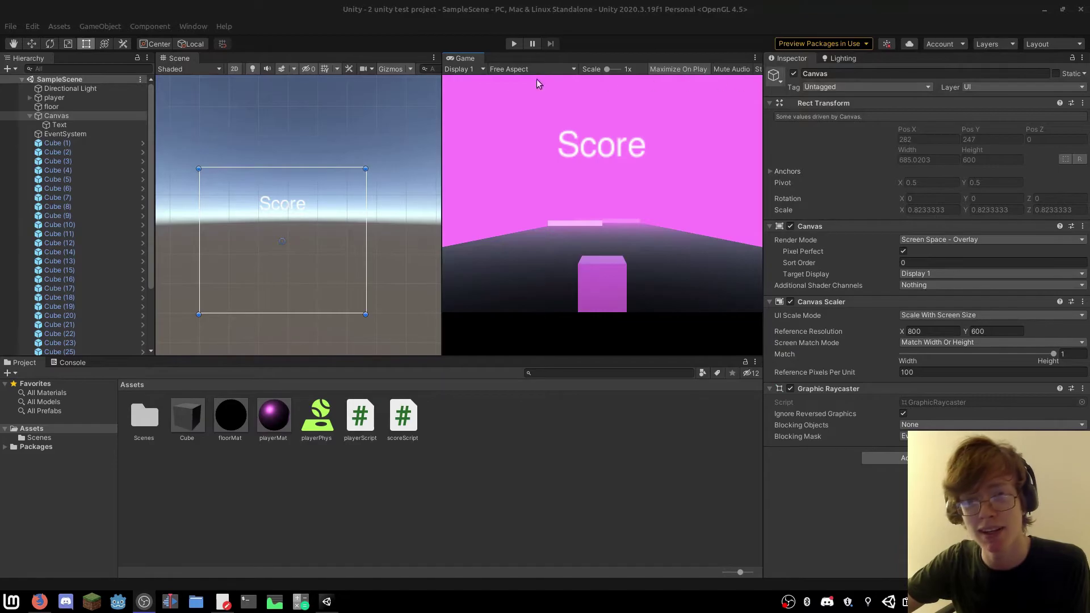
Playtest the runner, steering the cube left with A, then stop.
{"action": "left_click", "coordinate": [513, 43]}
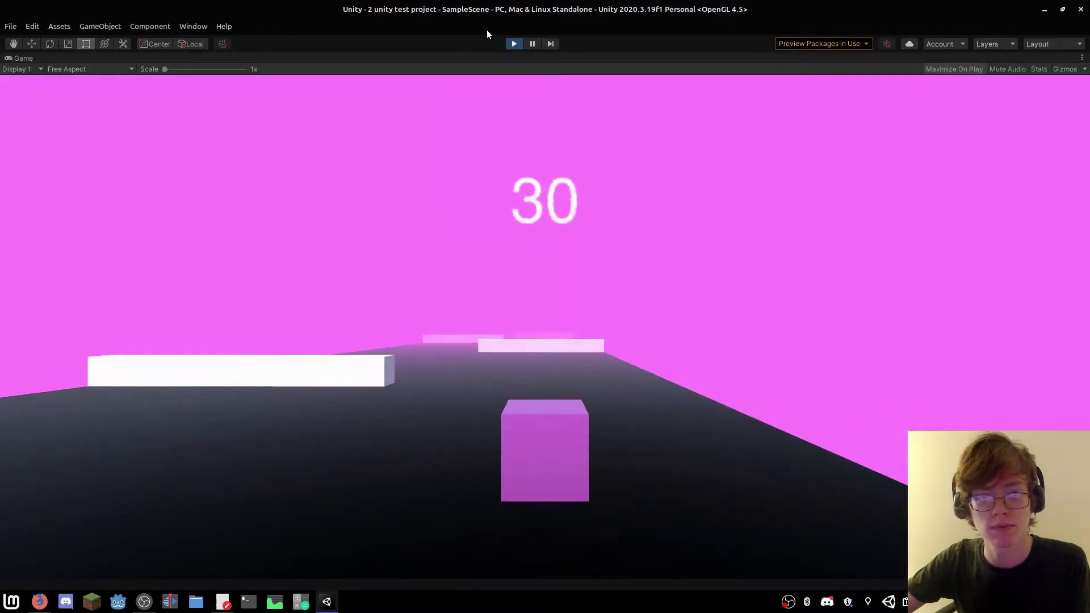
{"action": "key", "text": "a"}
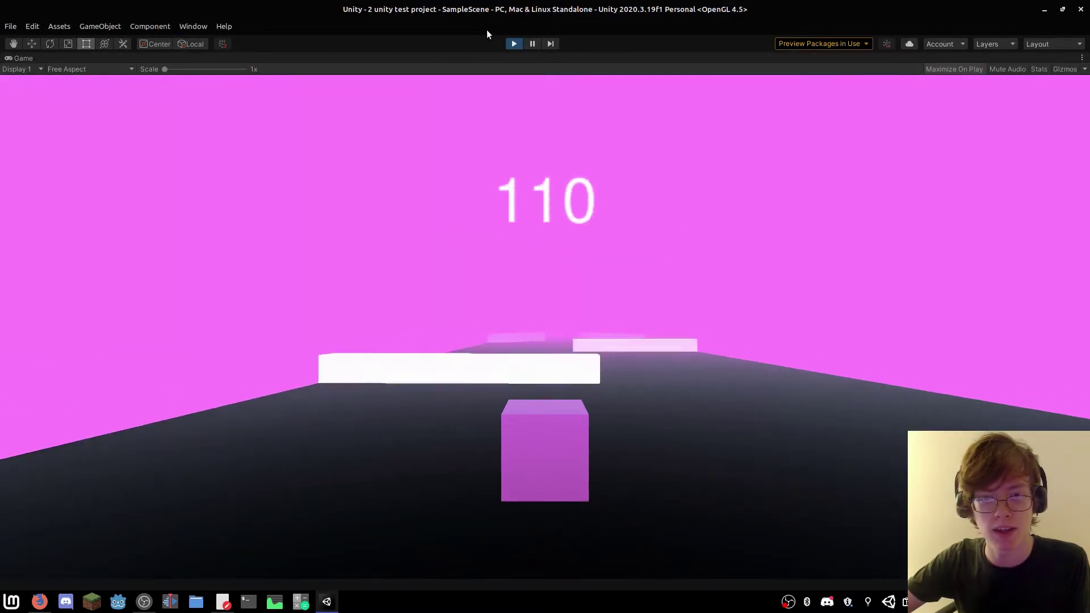
{"action": "key", "text": "a"}
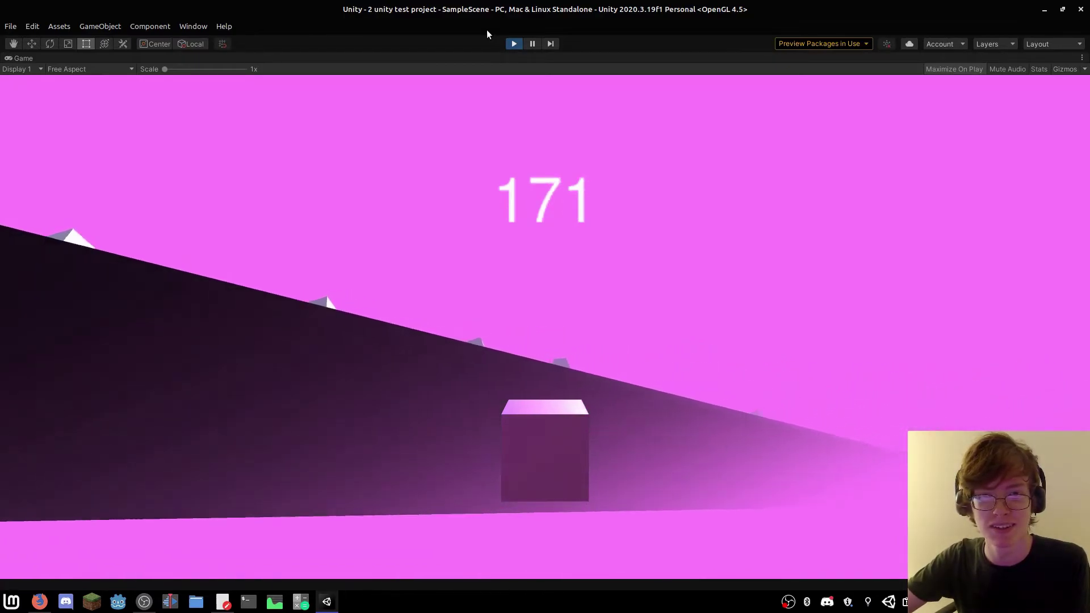
{"action": "left_click", "coordinate": [514, 44]}
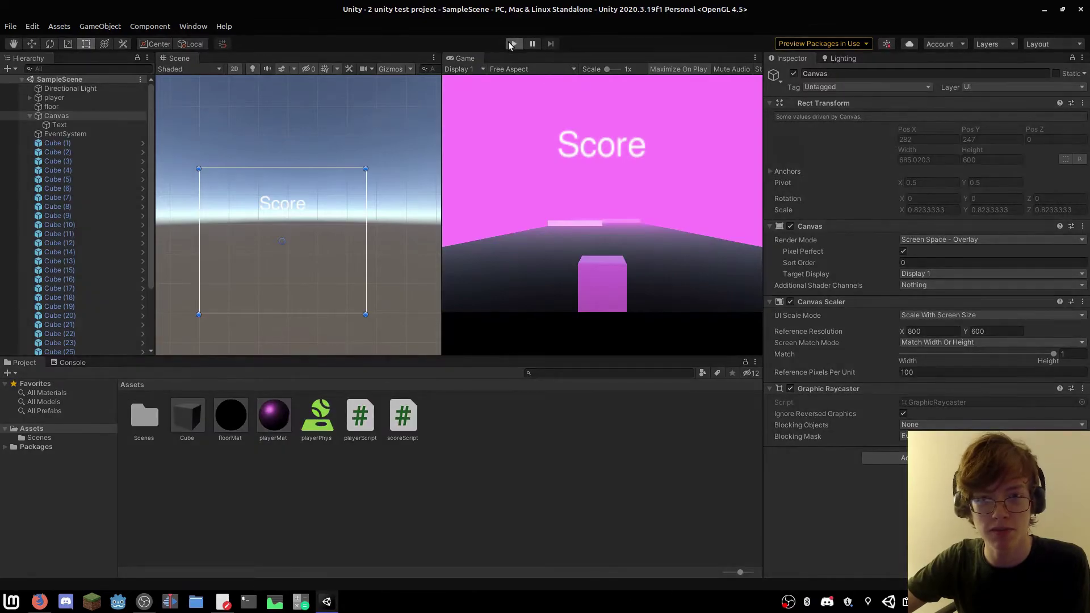
Run a second playtest with Ctrl+P, dodging obstacles with D and A, then stop.
{"action": "key", "text": "ctrl+p"}
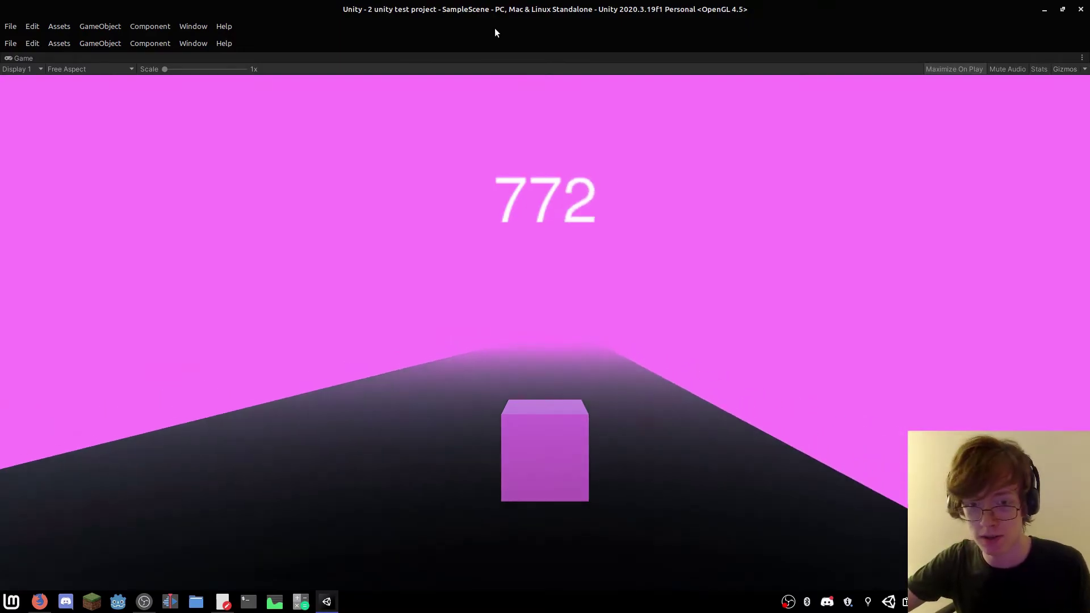
{"action": "key", "text": "d"}
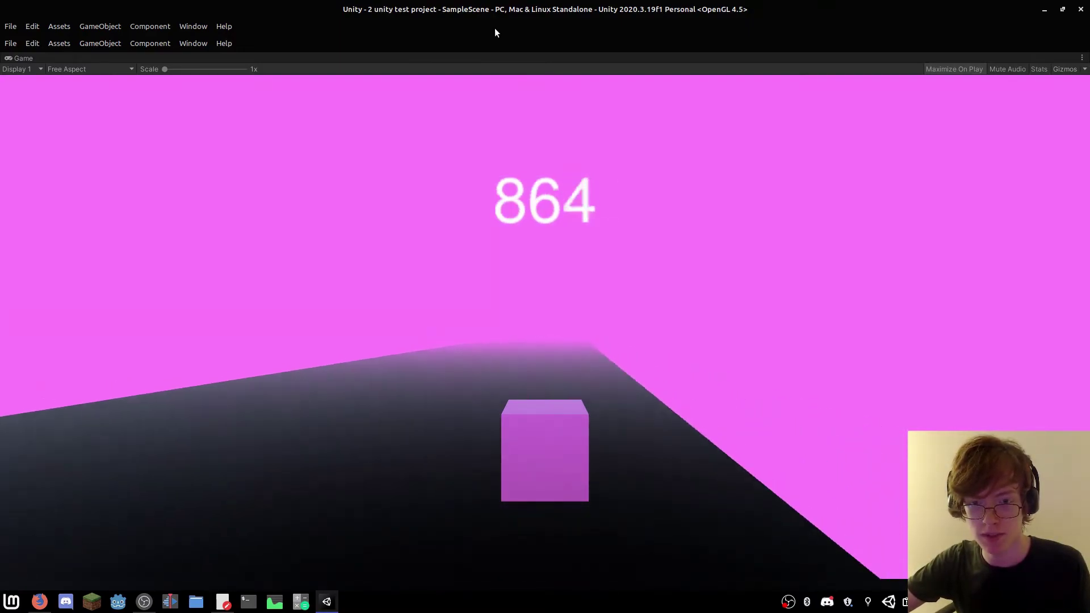
{"action": "key", "text": "a"}
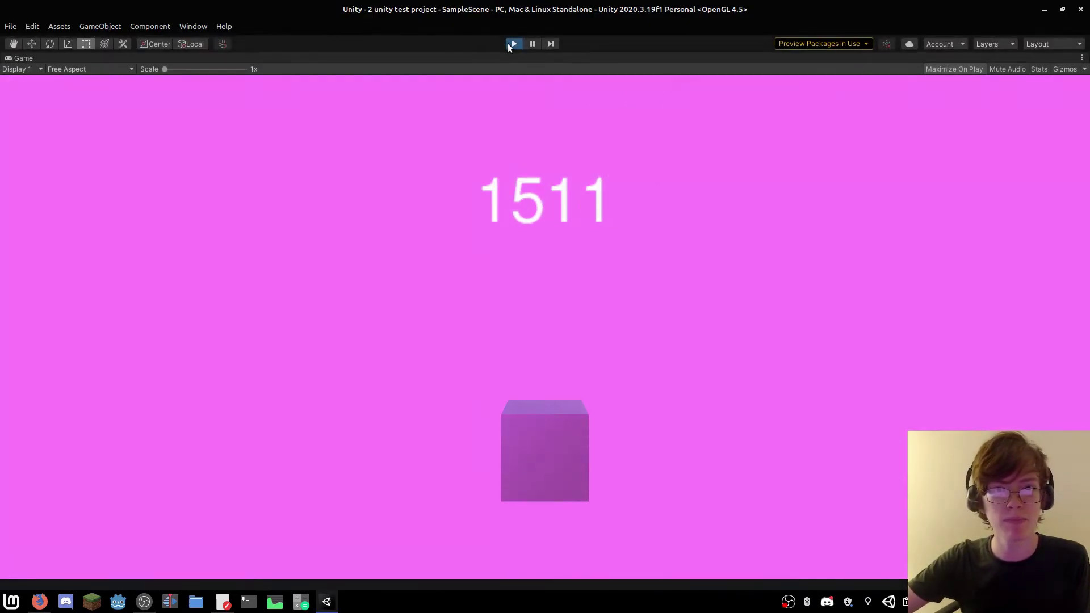
{"action": "left_click", "coordinate": [508, 44]}
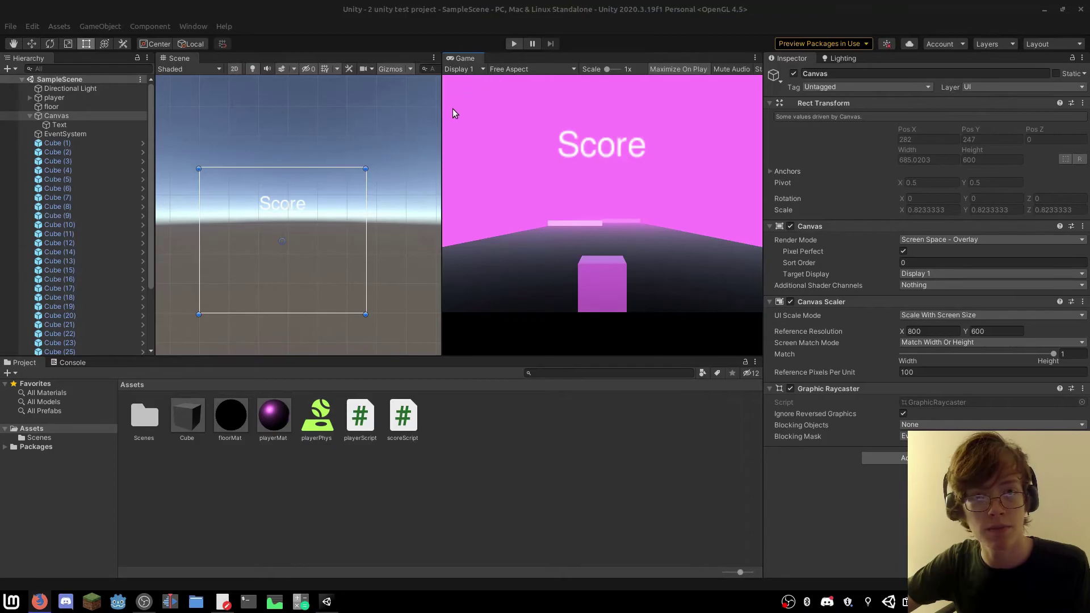
Add a blank line to scoreScript.cs, save it, and return to Unity to recompile.
{"action": "left_click", "coordinate": [222, 601]}
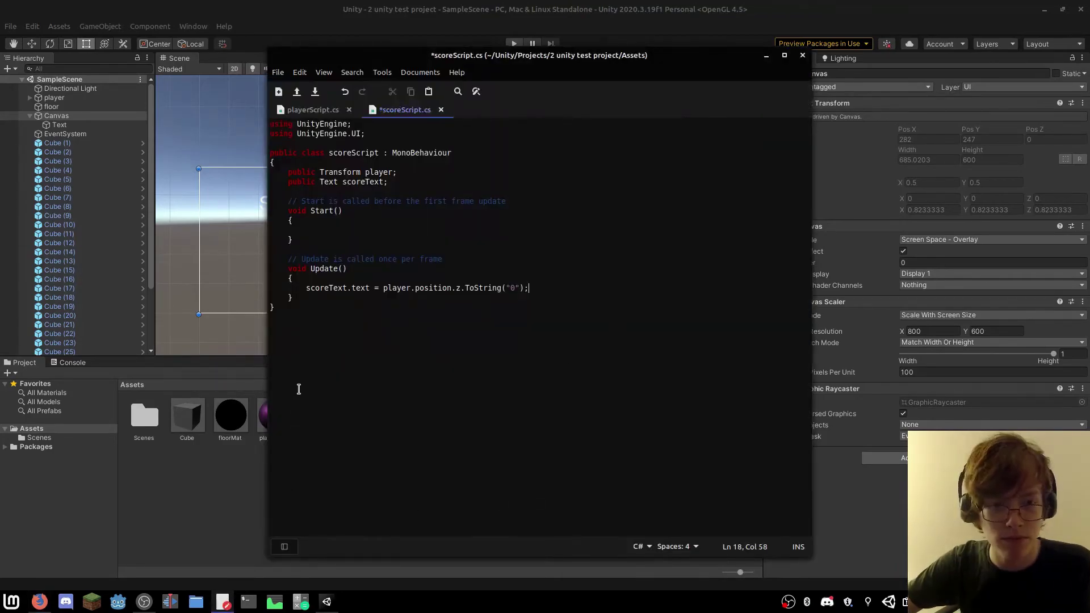
{"action": "key", "text": "Return"}
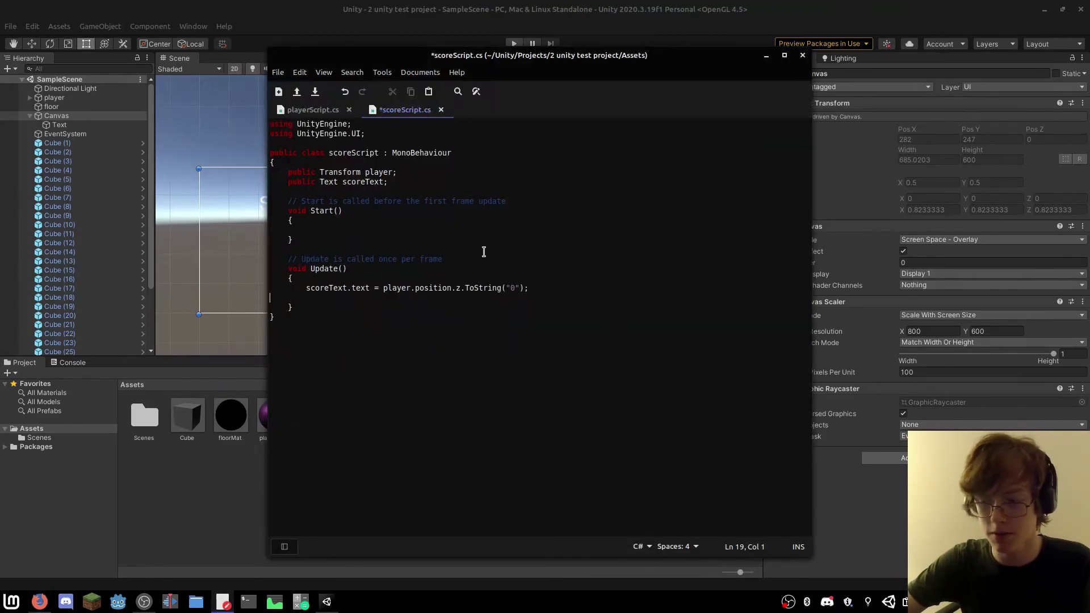
{"action": "key", "text": "ctrl+s"}
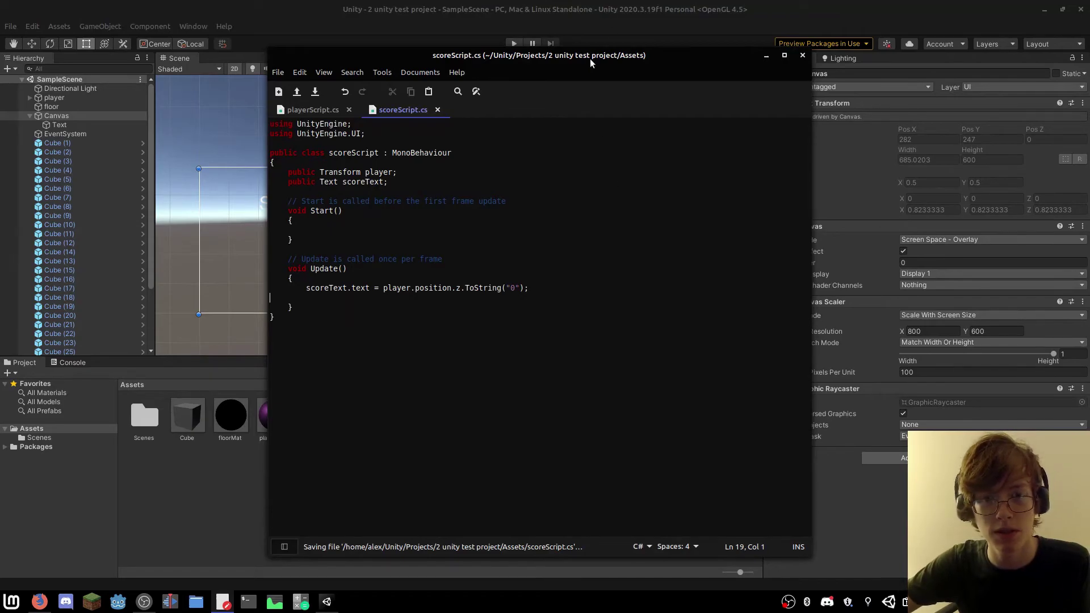
{"action": "left_click", "coordinate": [578, 15]}
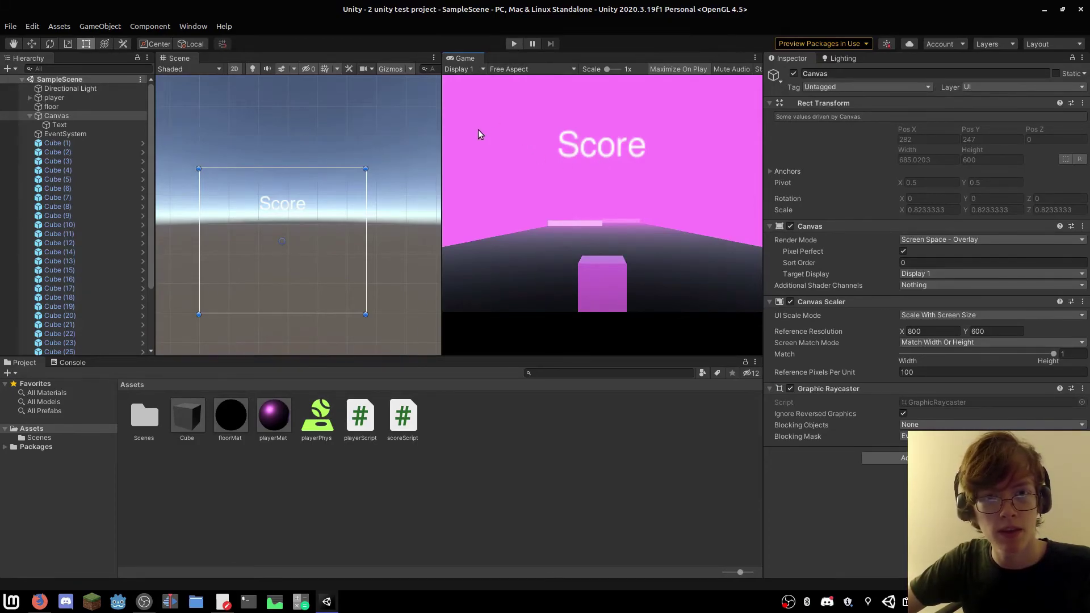
{"action": "key", "text": "ctrl+p"}
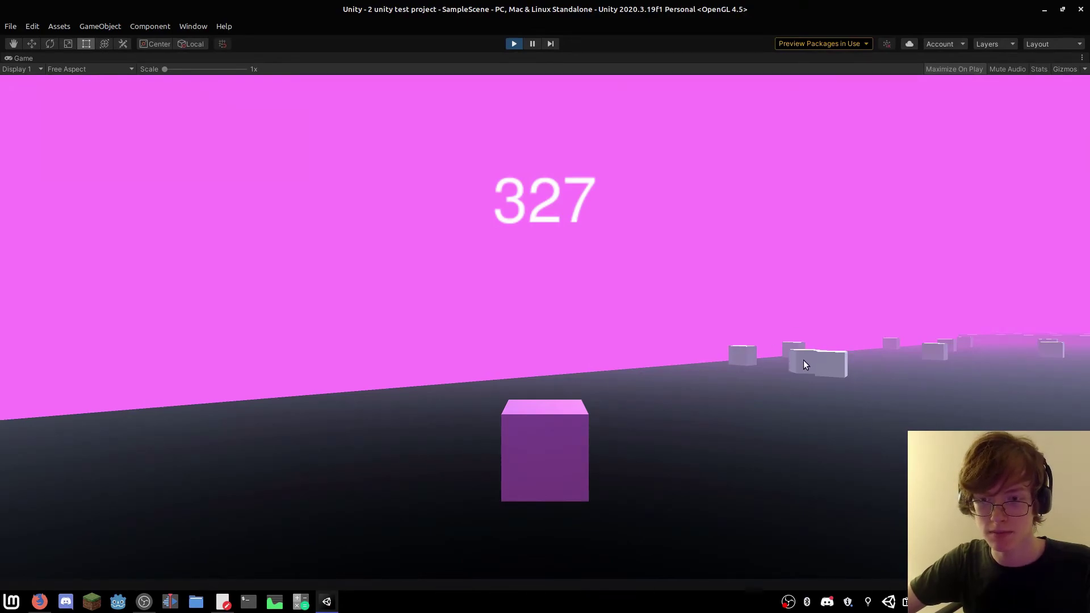
{"action": "left_click", "coordinate": [512, 44]}
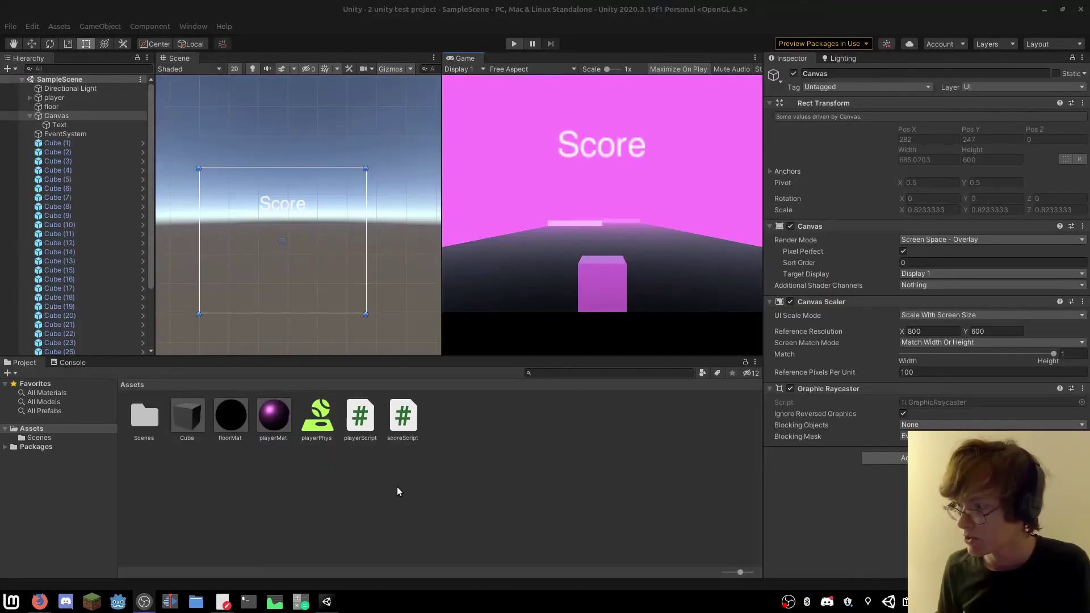